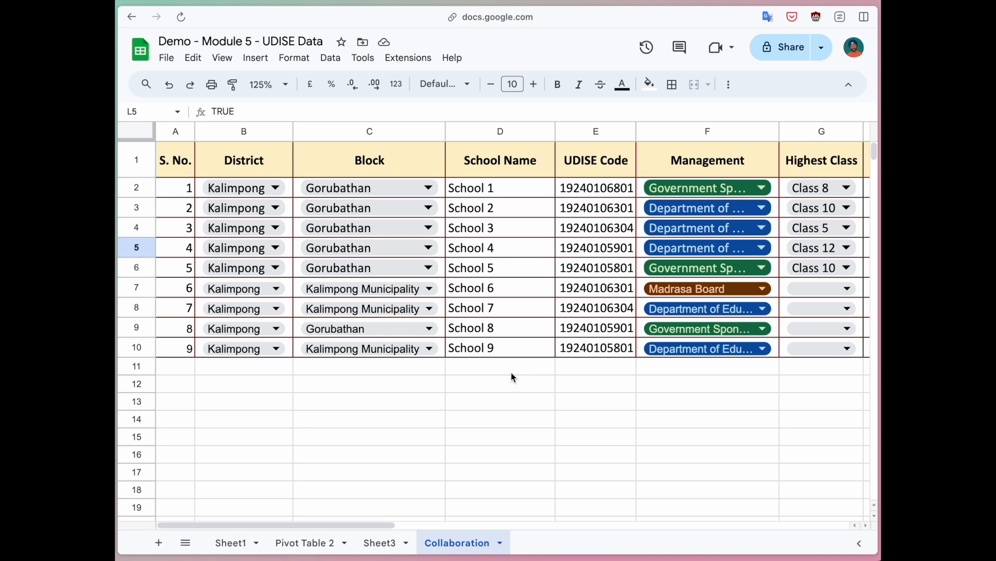
Step: Open the Share dialog for the 'Demo - Module 5 - UDISE Data' spreadsheet
left_click(774, 52)
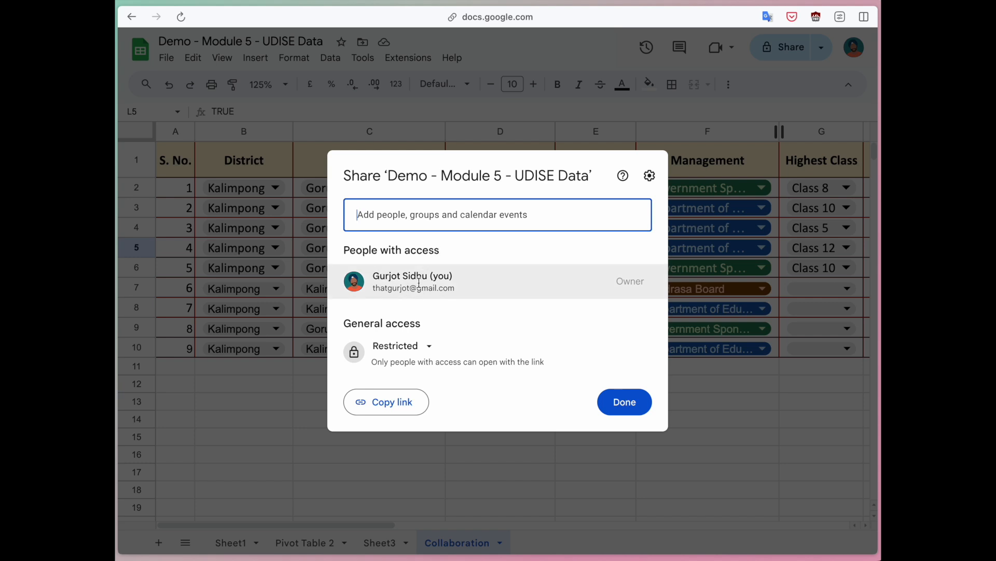
Step: Set General access to 'Anyone with the link' with the Viewer role
left_click(422, 351)
left_click(440, 415)
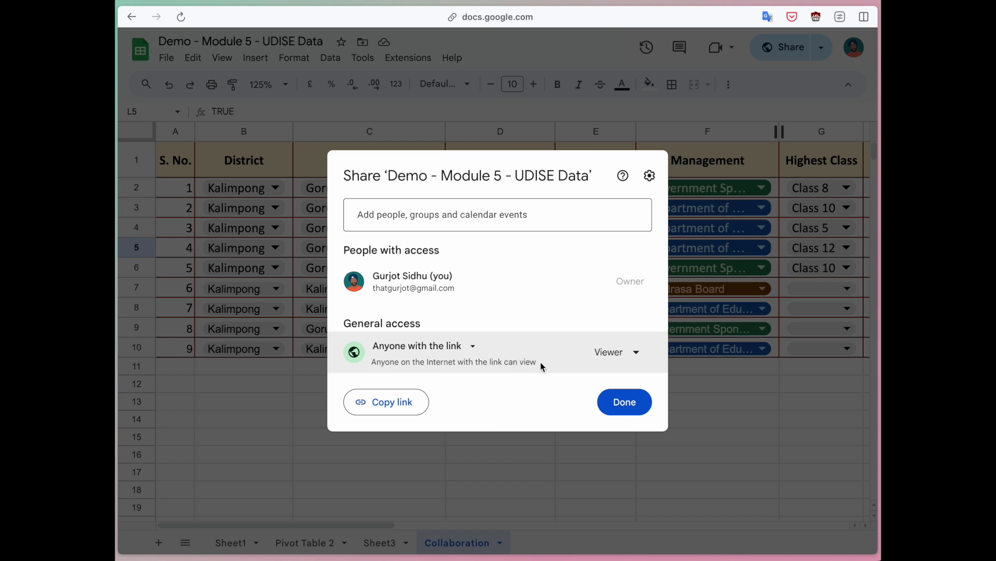
left_click(634, 356)
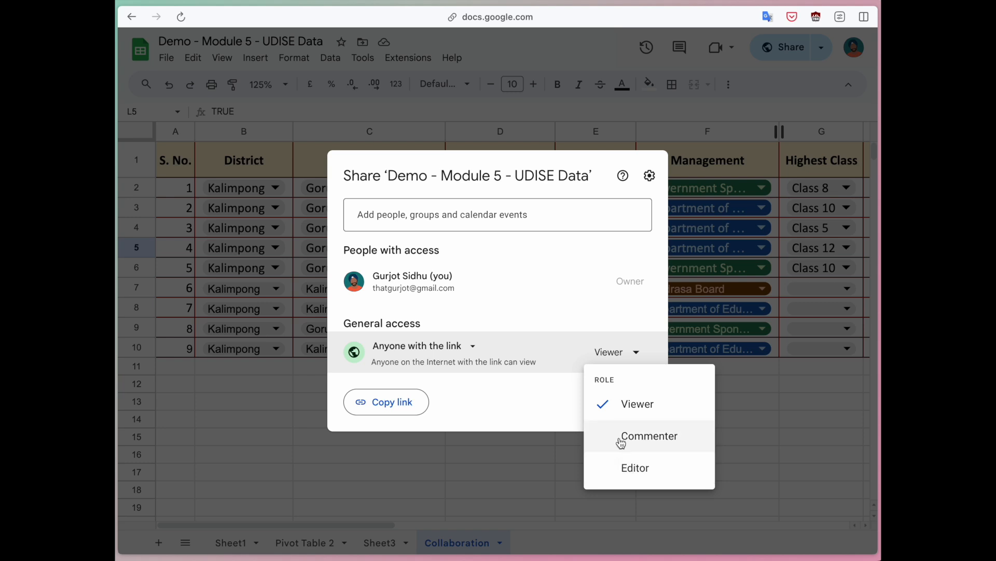
left_click(516, 417)
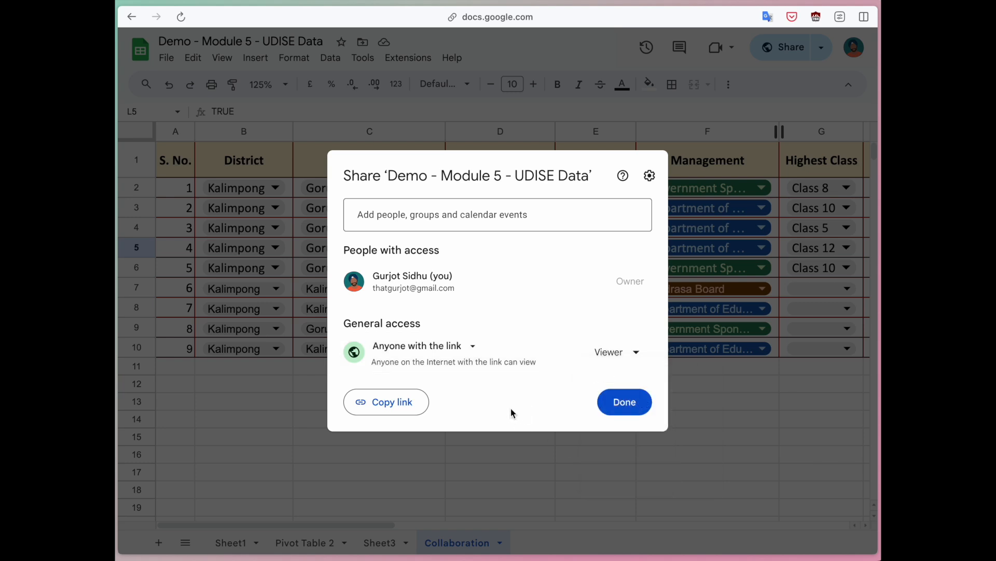
Step: Copy the share link and paste it into a new browser window
left_click(389, 403)
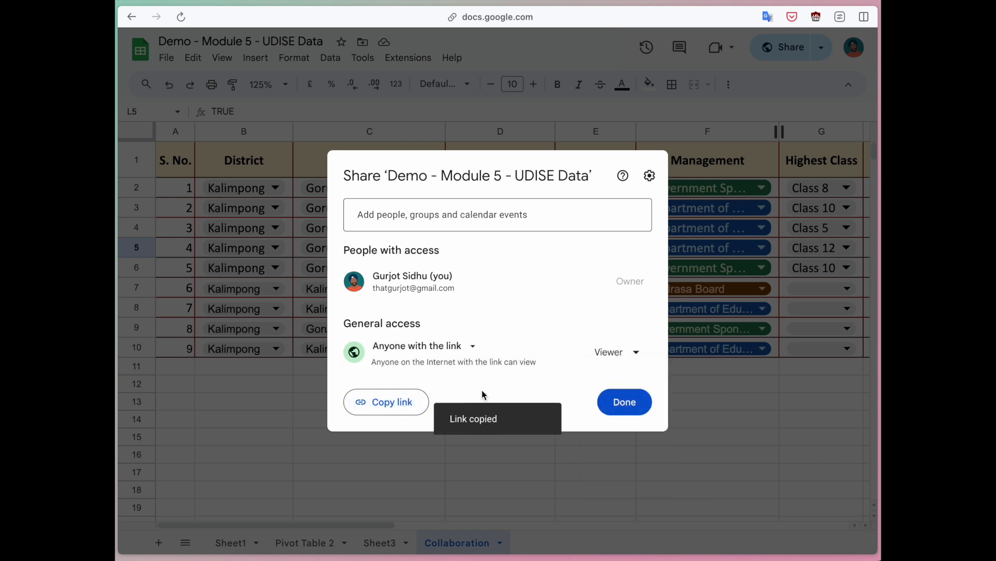
key("super+shift+n")
key("super+v")
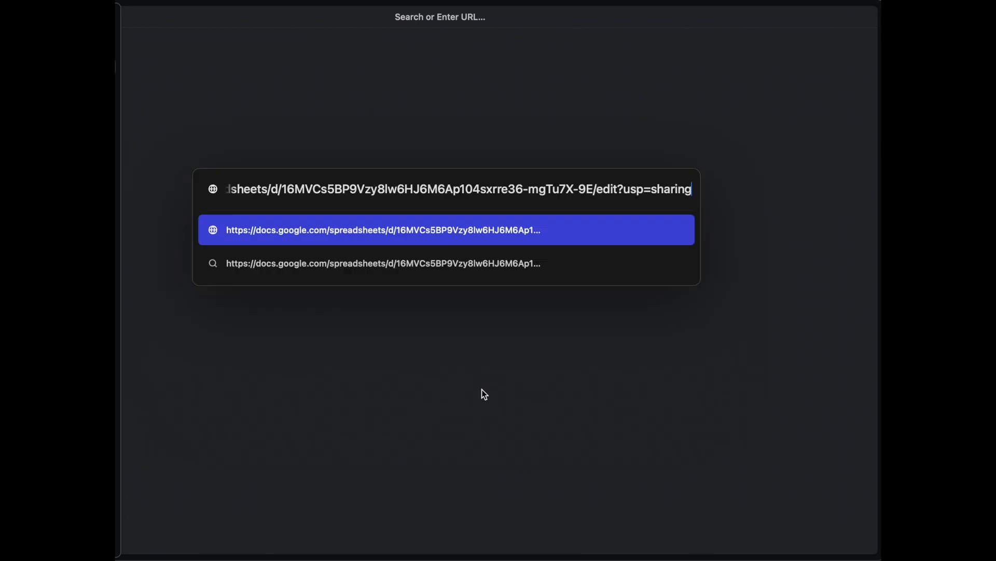
Step: Load the shared link and browse Sheet3 and Pivot Table 2, selecting the Kalimpong-I entry
key("Return")
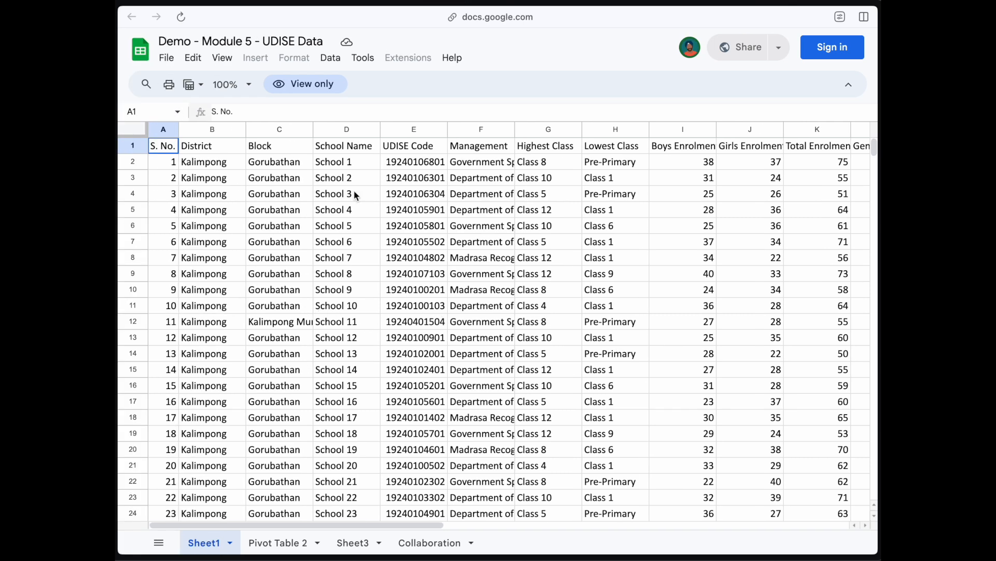
scroll(336, 404, "right", 5)
scroll(304, 410, "right", 5)
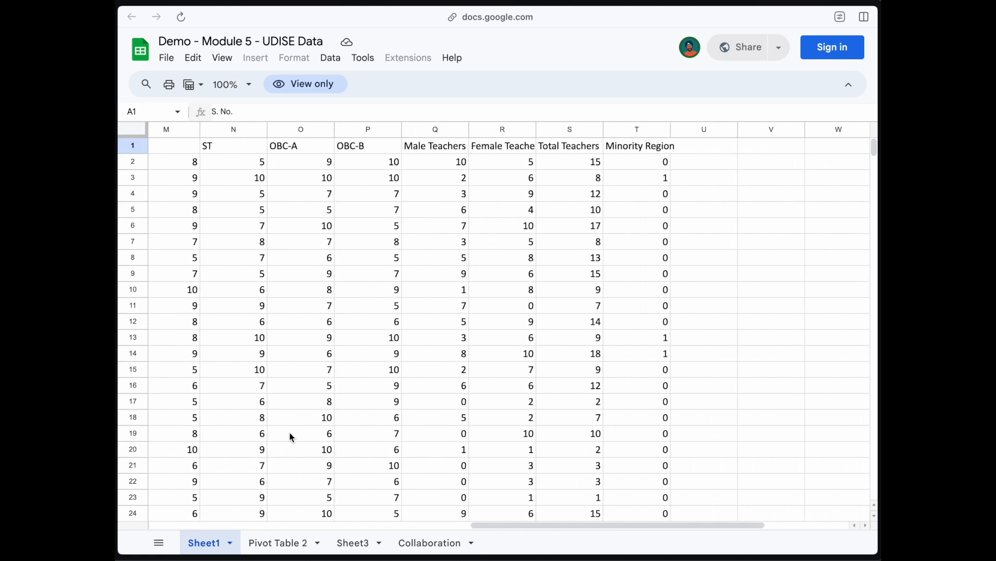
left_click(310, 541)
left_click(354, 542)
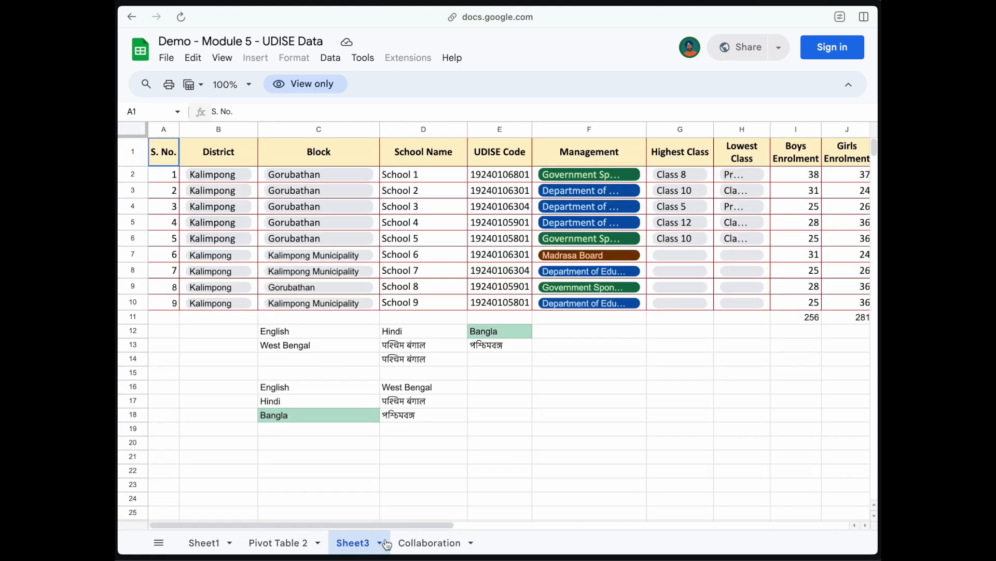
left_click(415, 544)
left_click(294, 542)
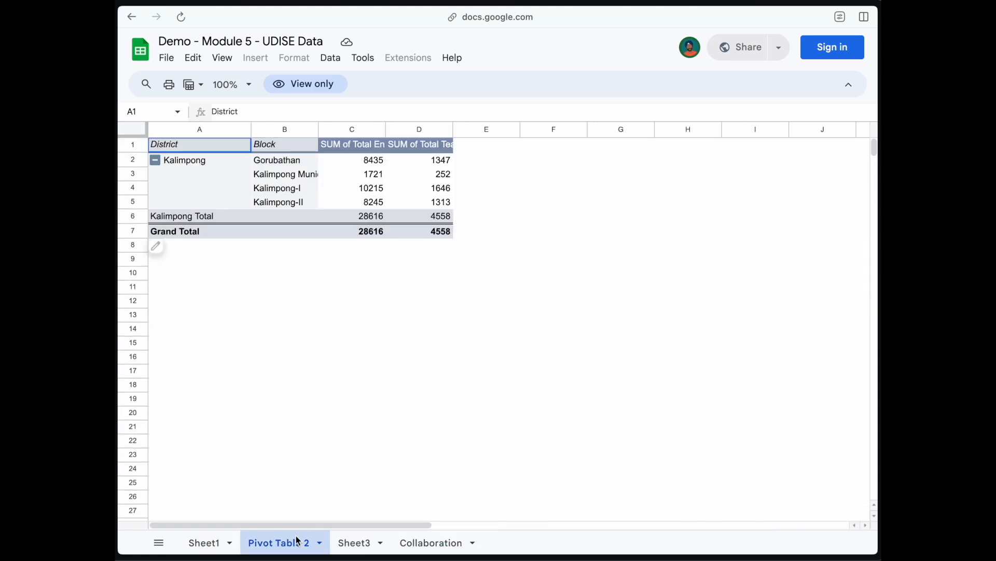
left_click(286, 189)
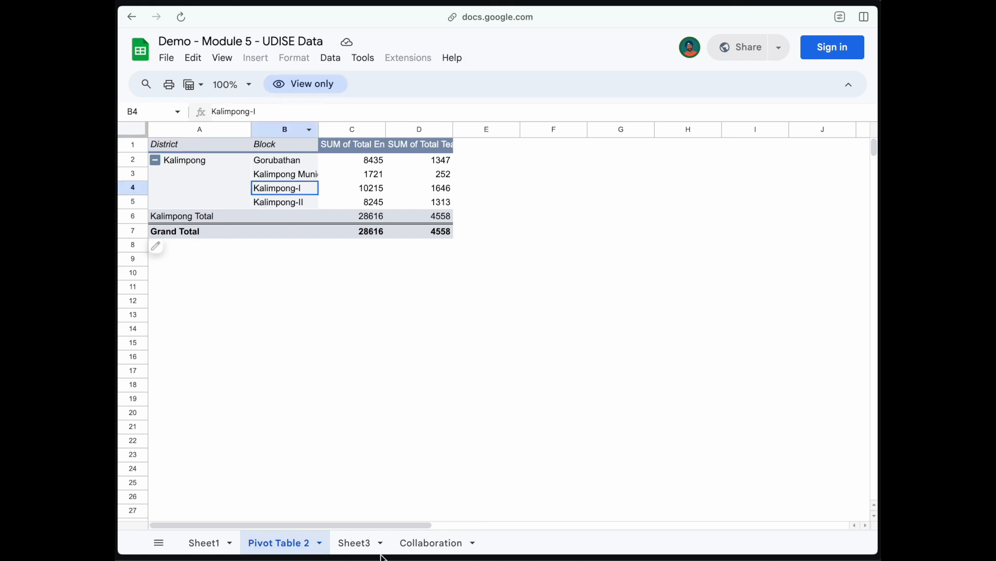
Step: On the Collaboration sheet, select cells D16, E13, UDISE Code and School Name to confirm view-only access
left_click(427, 543)
left_click(422, 393)
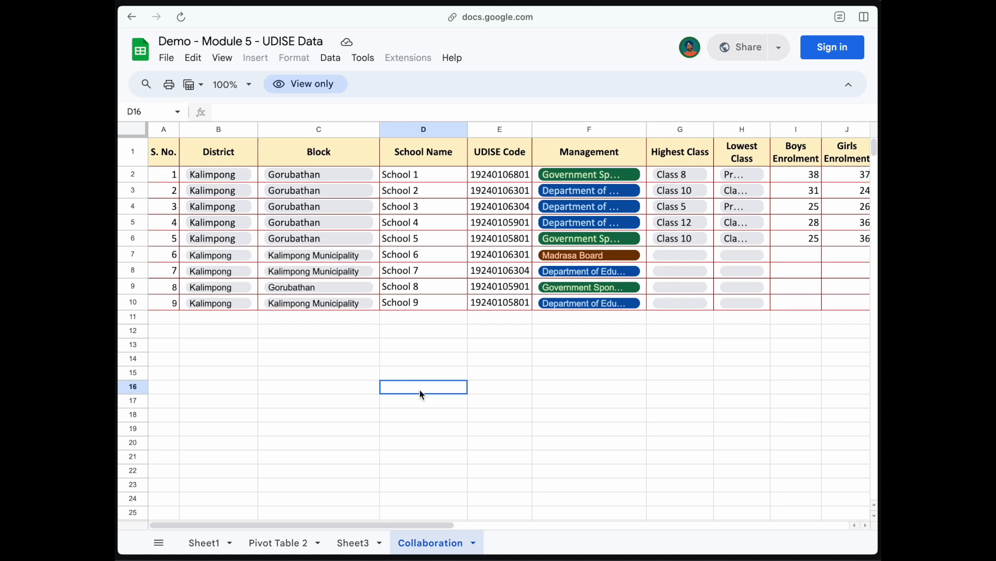
left_click(478, 349)
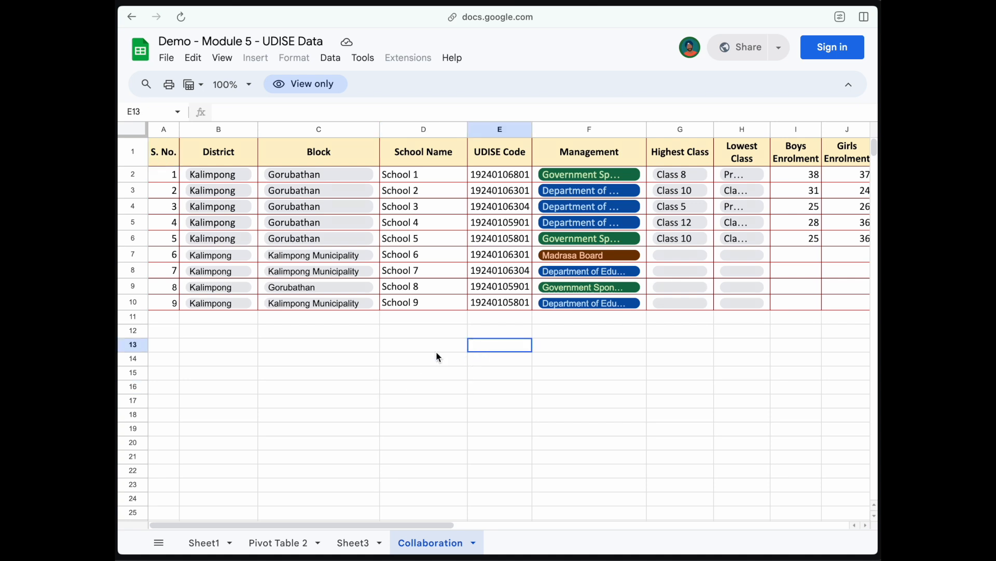
left_click(504, 285)
left_click(497, 155)
left_click(383, 151)
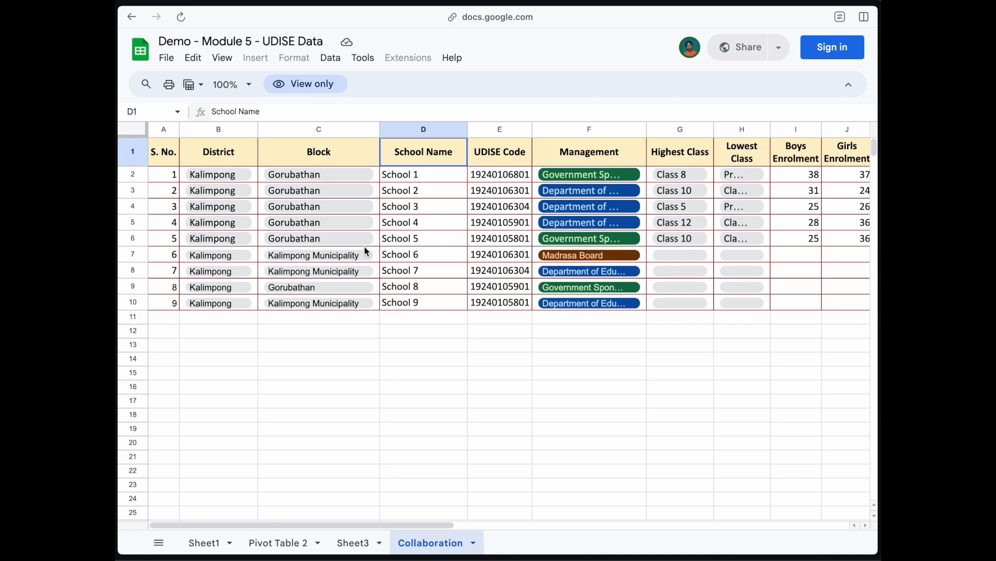
scroll(421, 275, "right", 5)
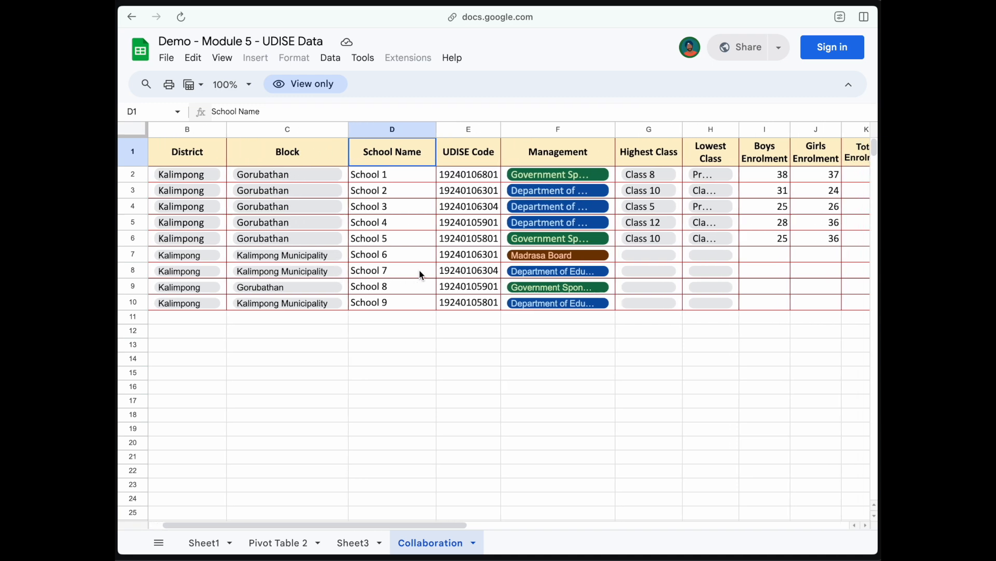
scroll(422, 274, "left", 5)
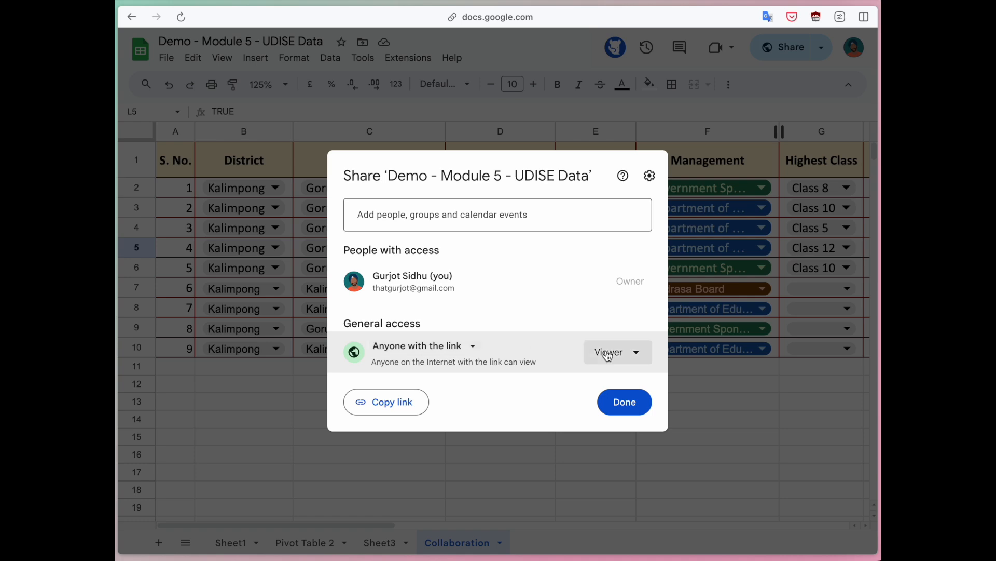
Step: Change the link role from Viewer to Commenter and reload the shared copy
left_click(605, 355)
left_click(637, 433)
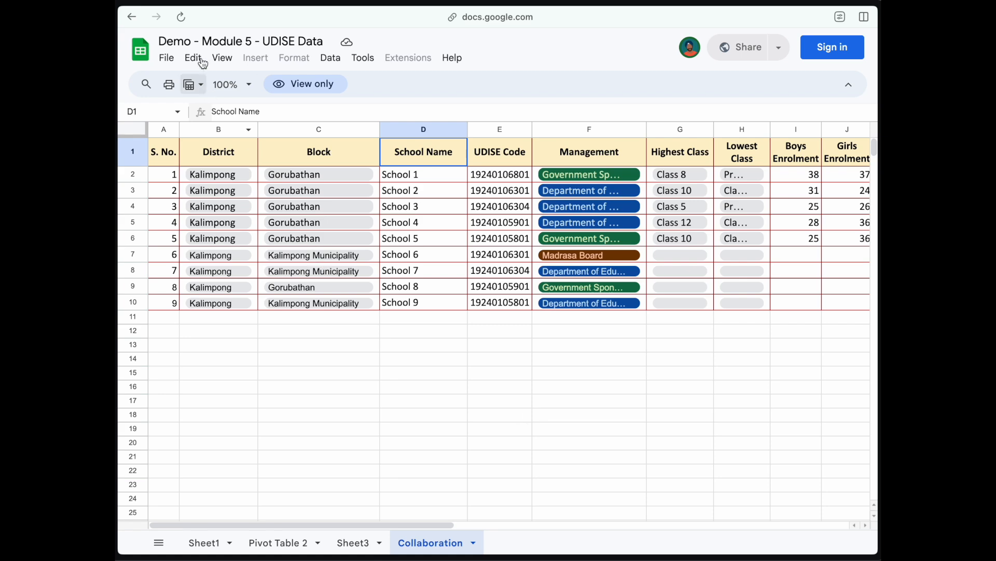
left_click(182, 17)
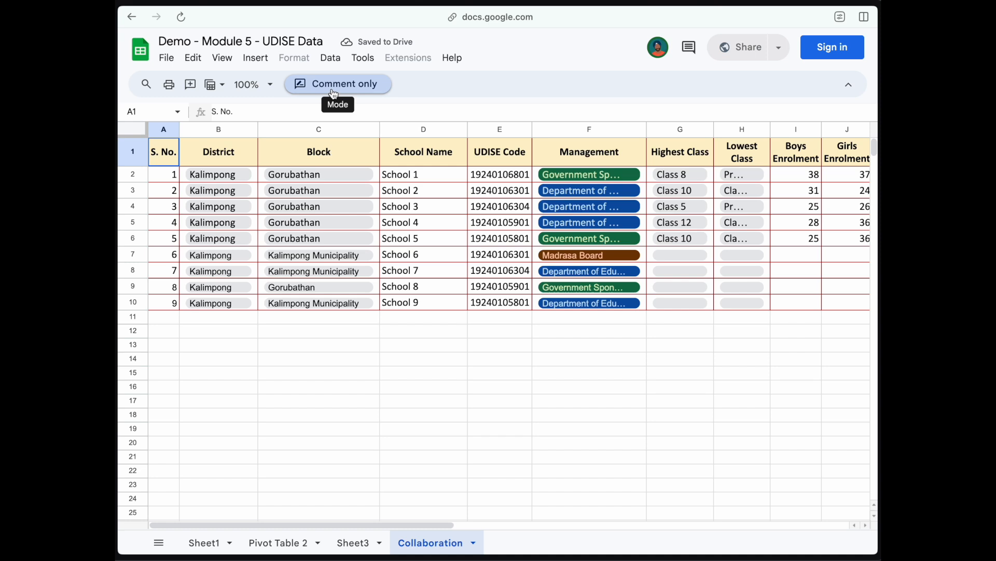
Step: Post the comment 'This school data is invalid.' on School 2's cell D3
left_click(425, 193)
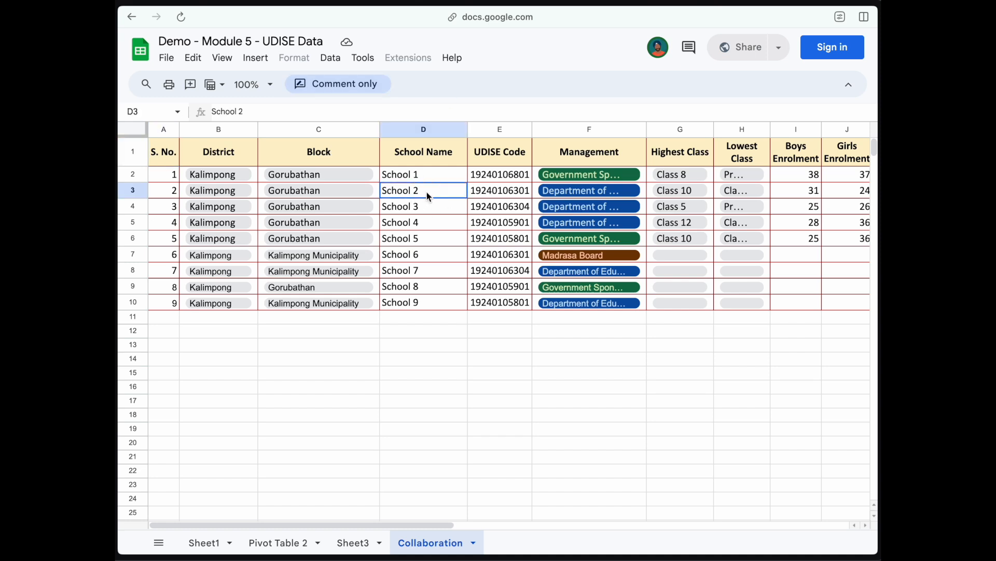
left_click(261, 61)
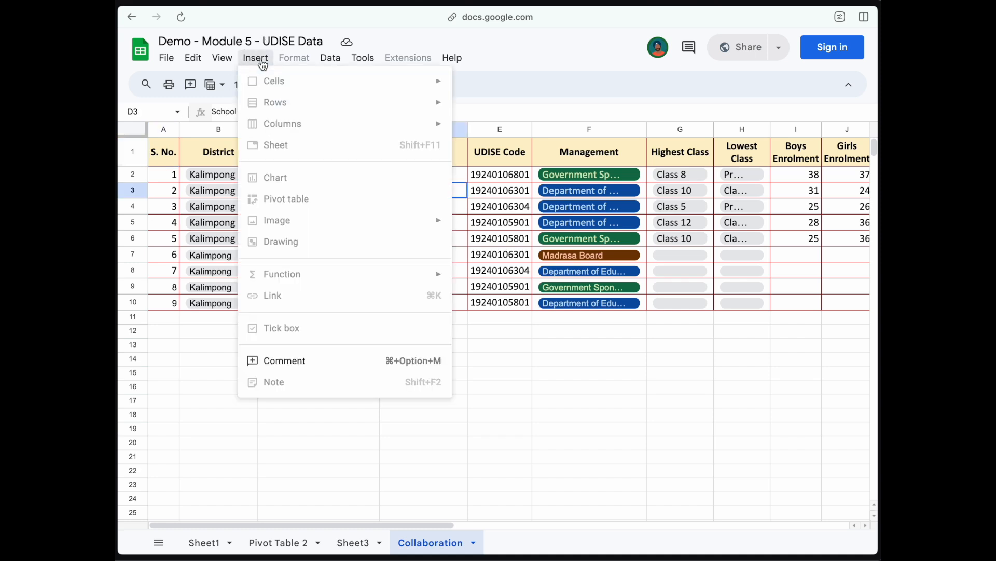
left_click(332, 360)
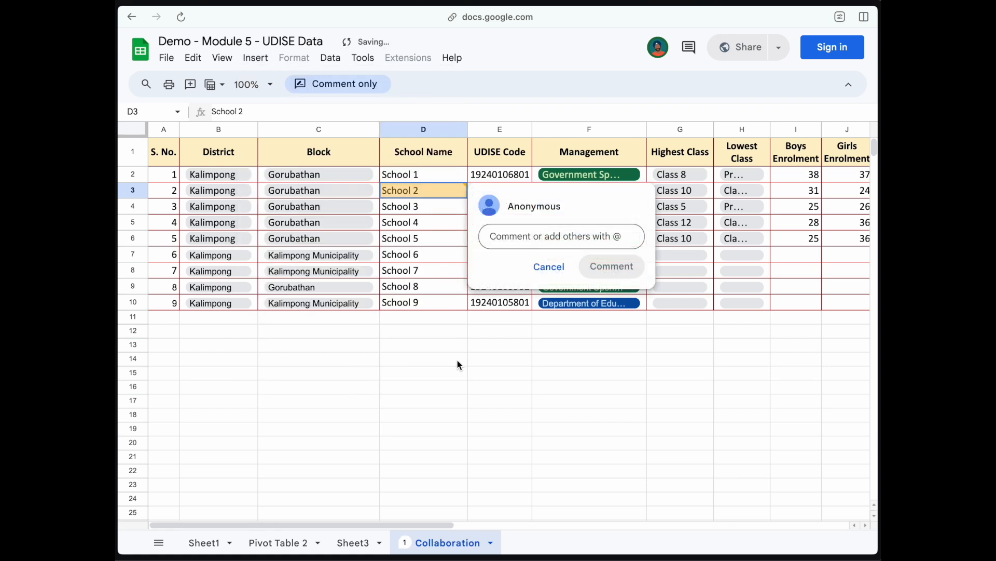
type("T")
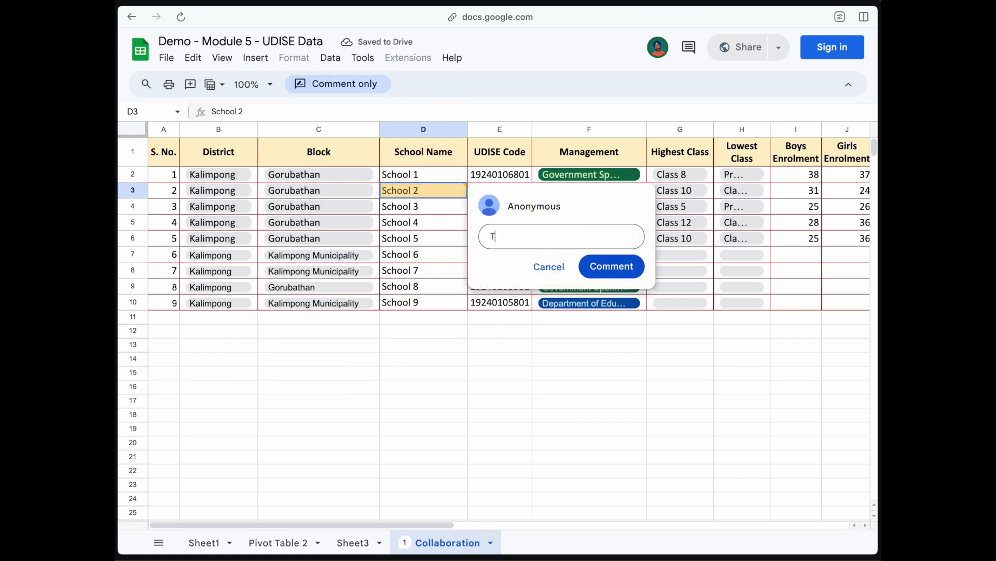
type("his school data is invalid.")
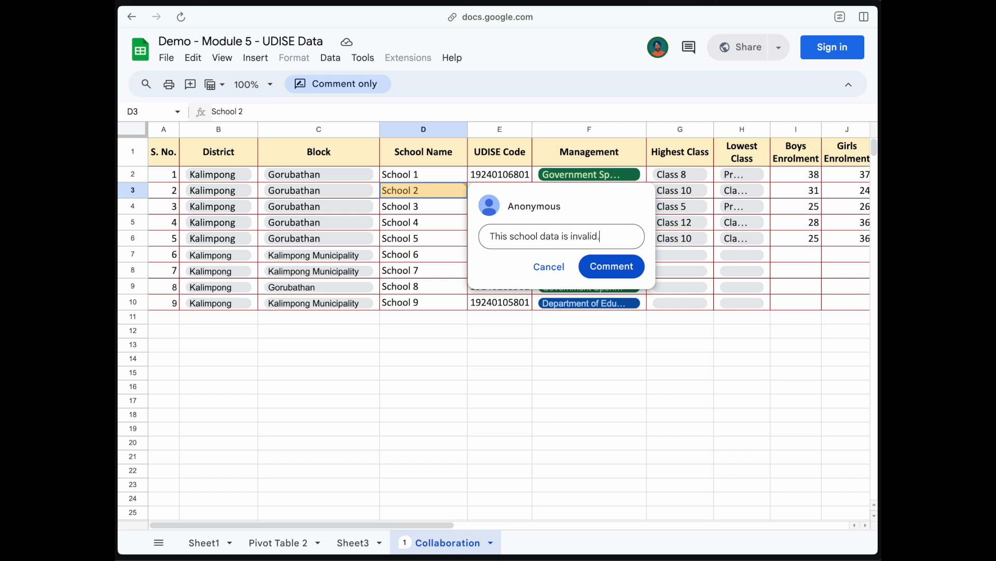
left_click(632, 267)
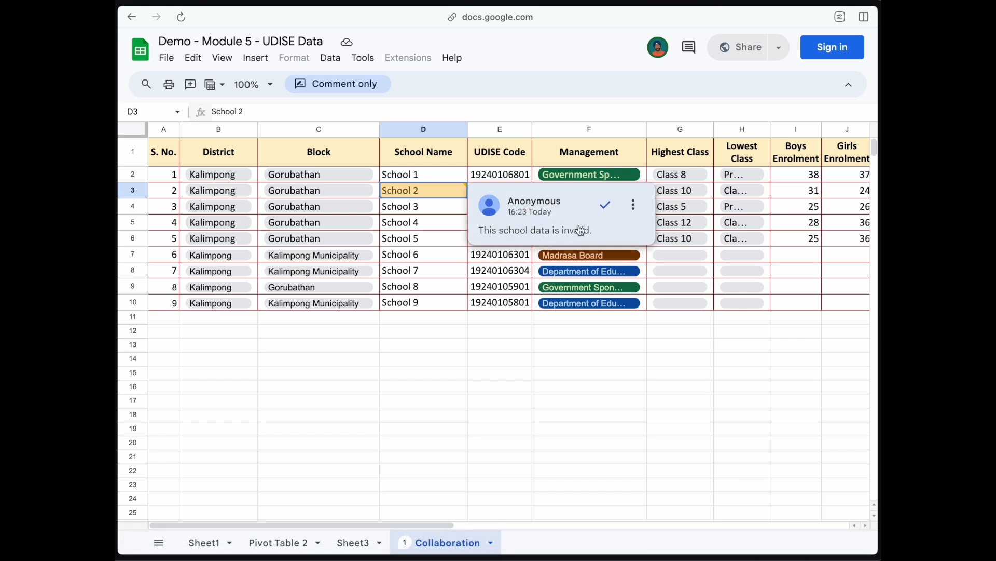
left_click(637, 207)
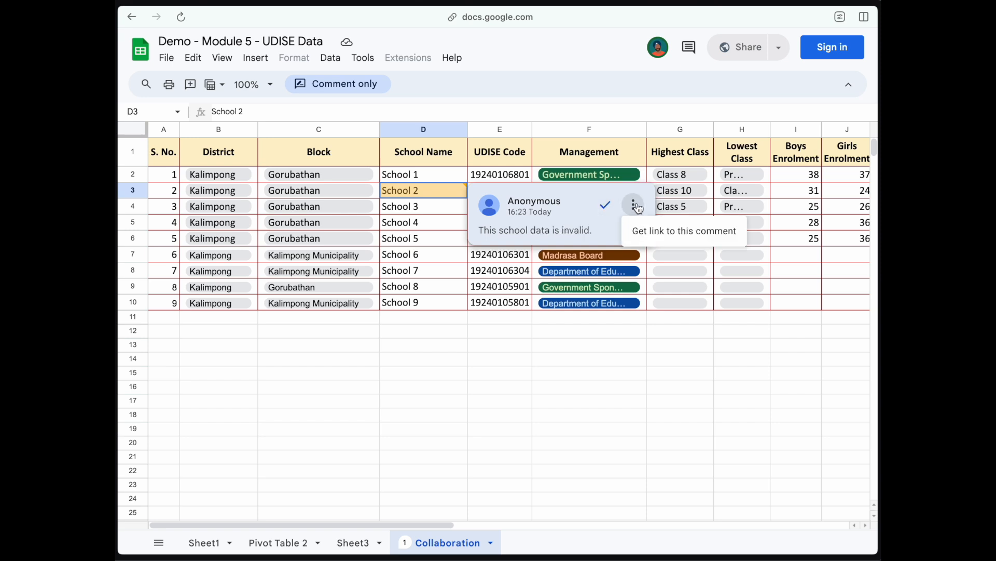
left_click(638, 208)
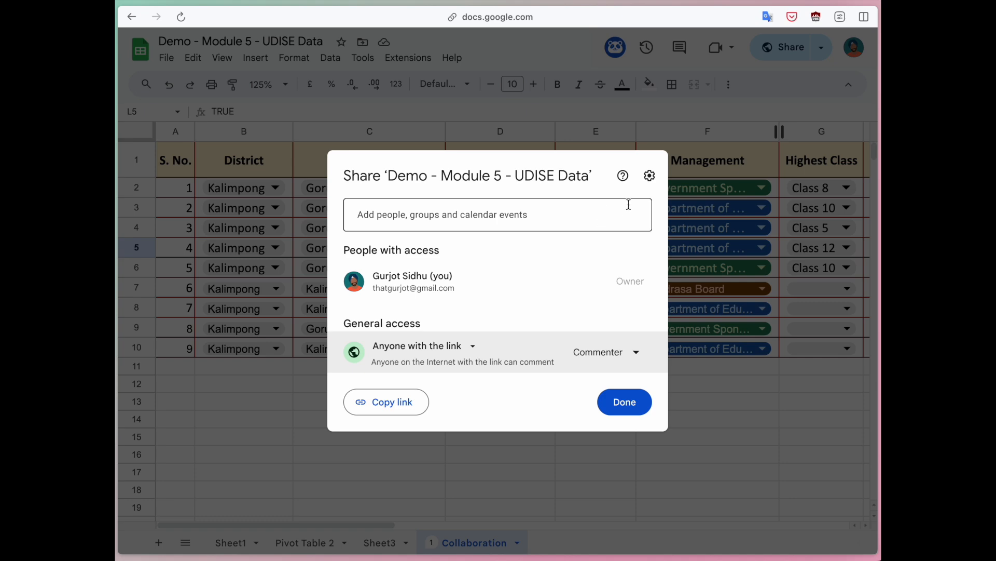
Step: Close the sharing settings and resolve the comment on School 2
left_click(733, 400)
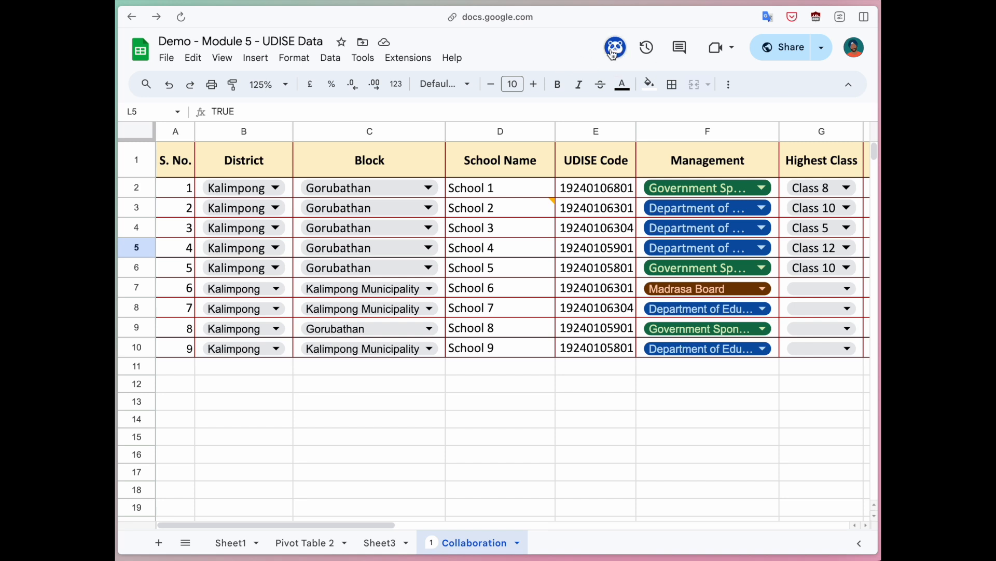
mouse_move(556, 207)
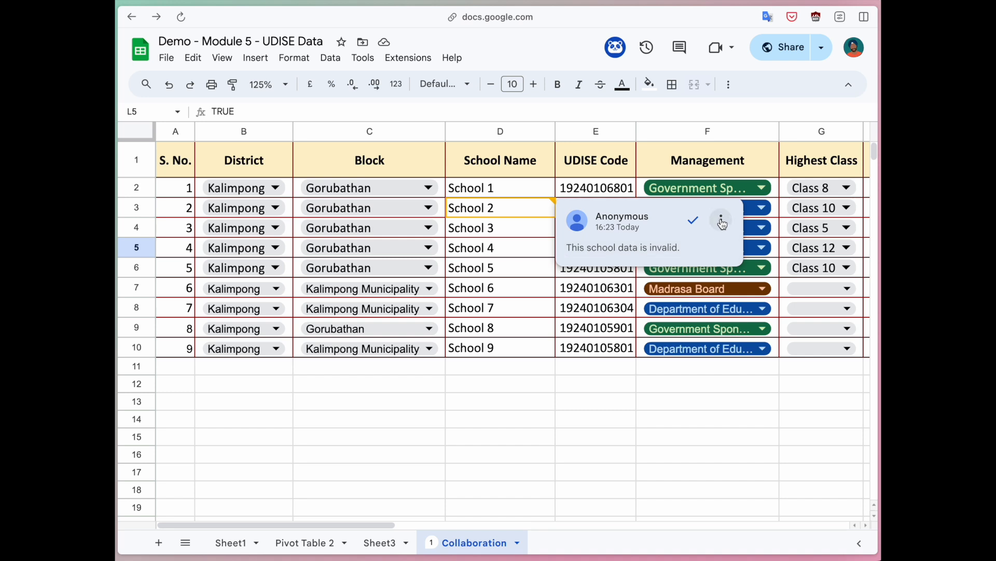
left_click(723, 220)
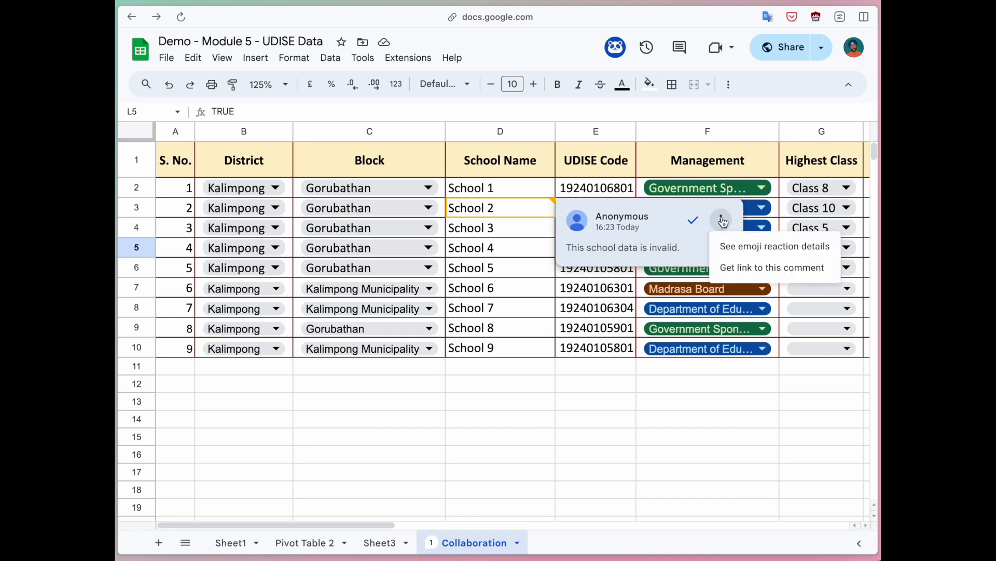
left_click(648, 241)
left_click(648, 278)
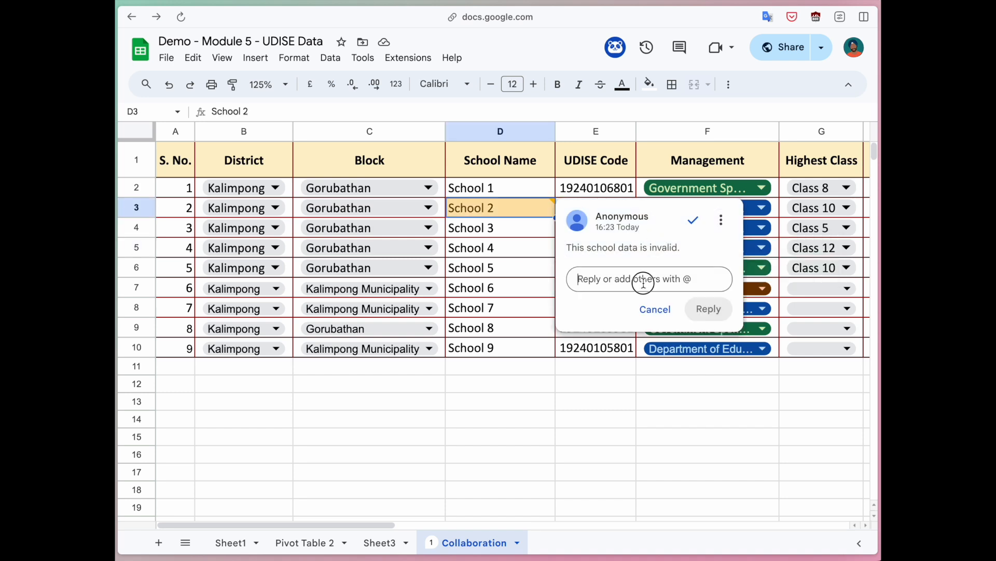
left_click(695, 222)
left_click(532, 390)
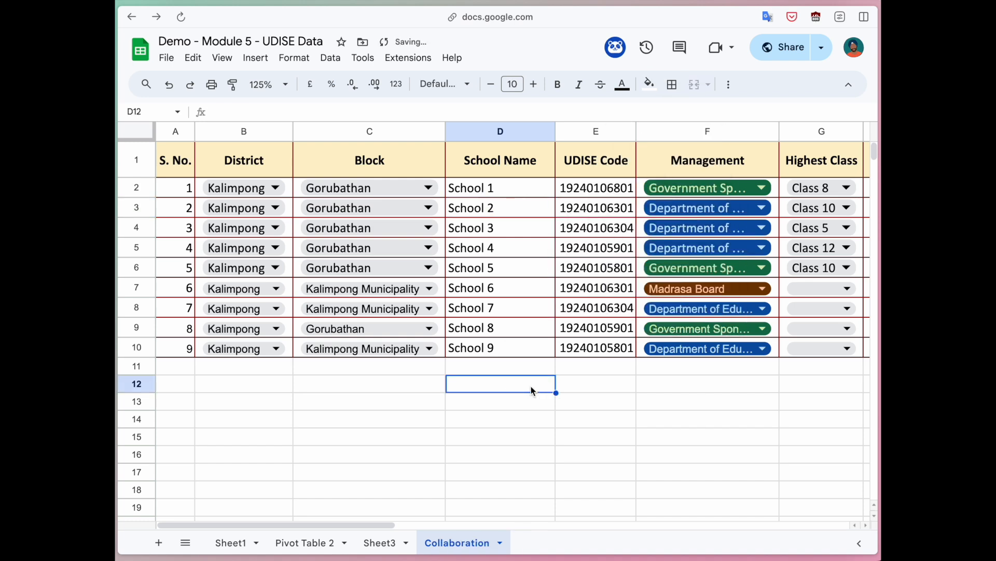
Step: Change link access from Commenter to Editor, copy the link, and reload the signed-out window
left_click(782, 50)
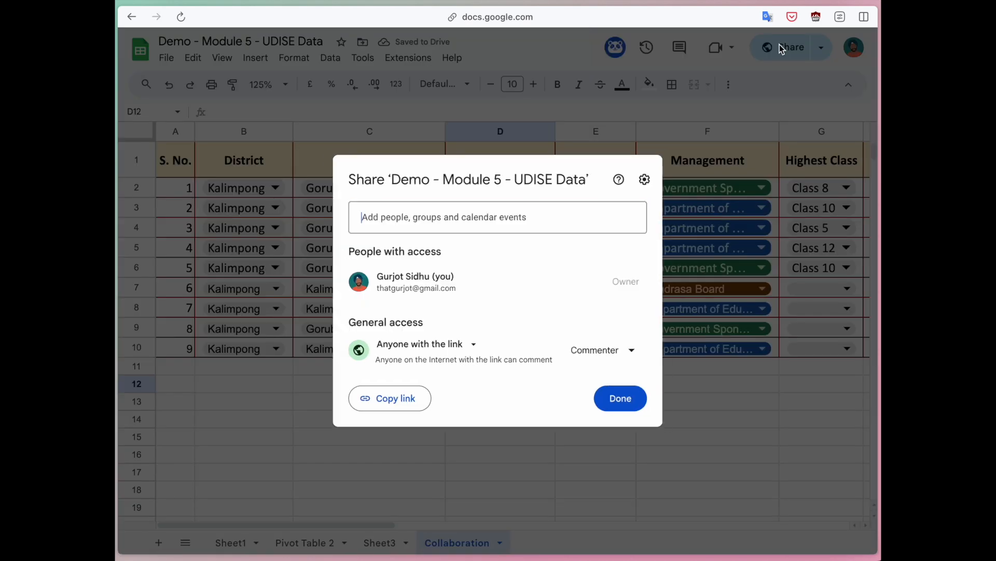
left_click(597, 352)
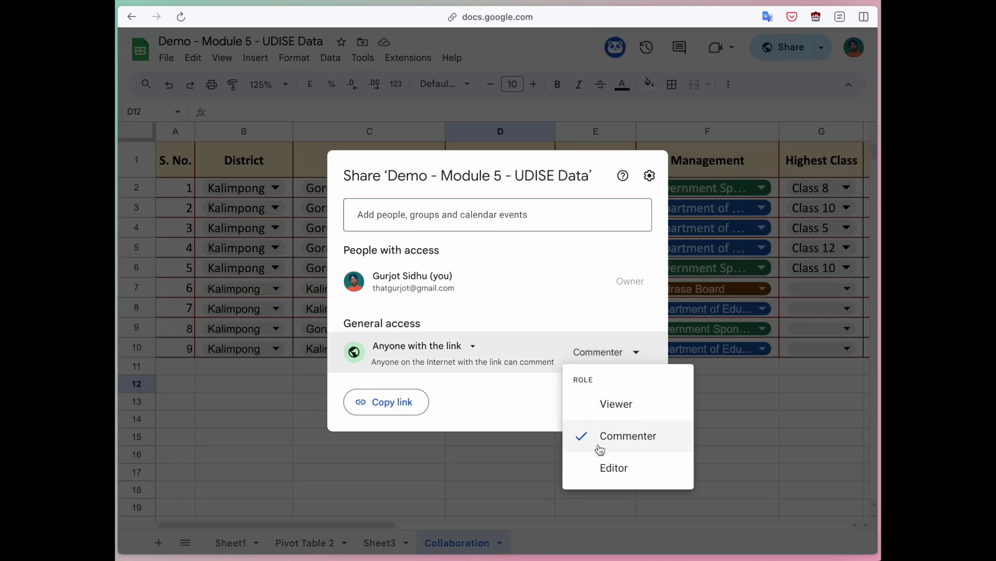
left_click(604, 469)
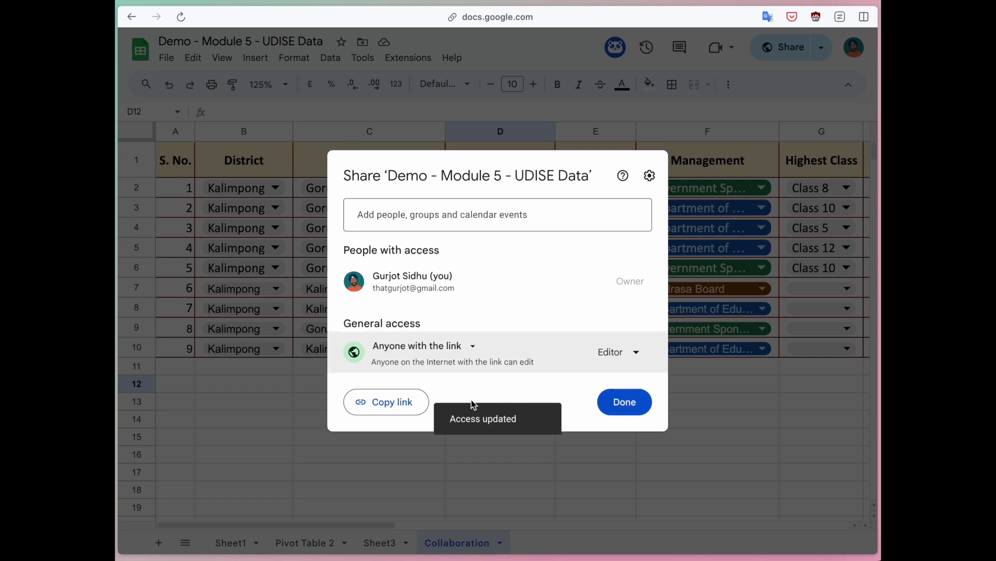
left_click(402, 413)
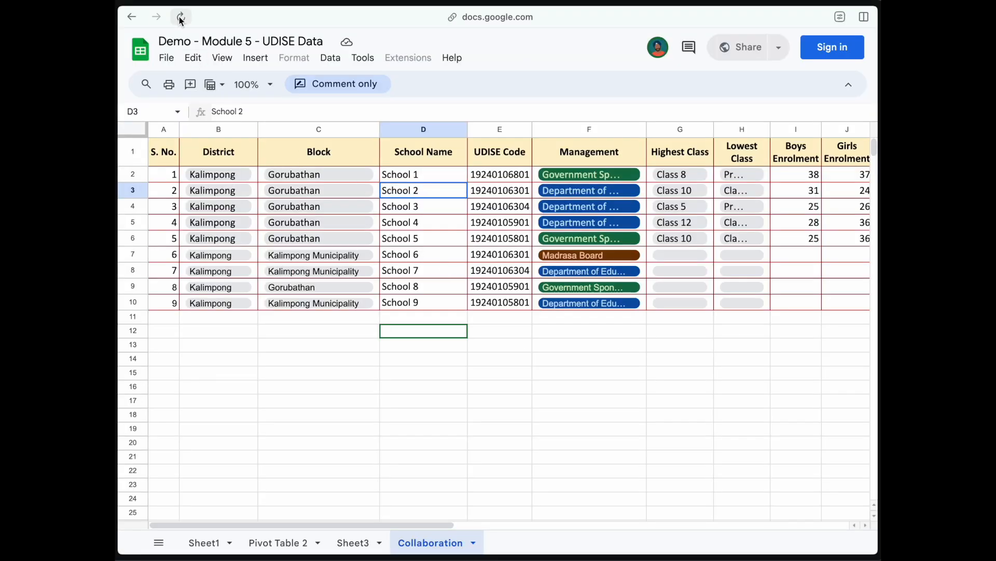
left_click(181, 17)
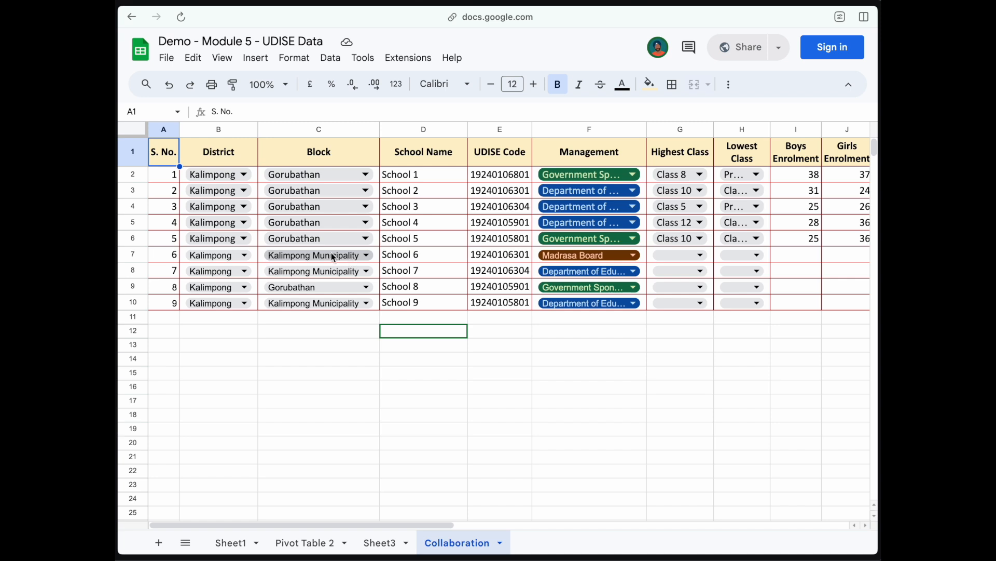
Step: Add Kolkata to B7's District drop-down rule and apply it to all District drop-downs
left_click(231, 255)
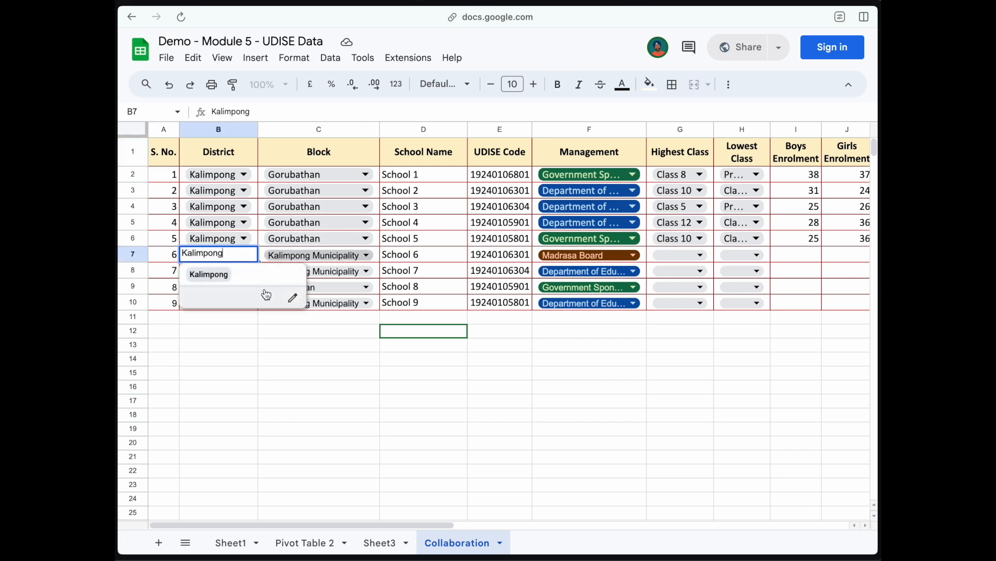
left_click(293, 297)
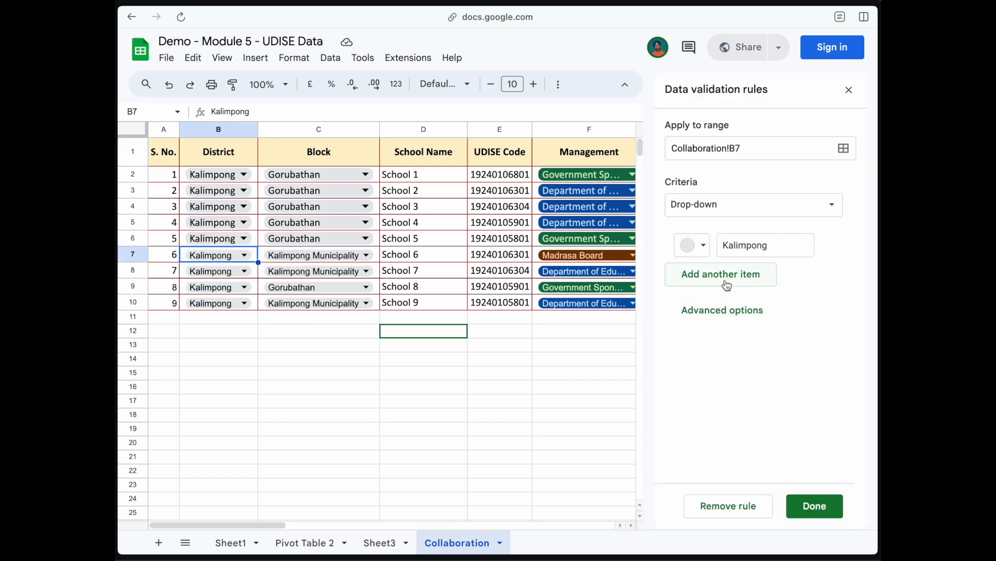
left_click(727, 285)
type("Kolkata")
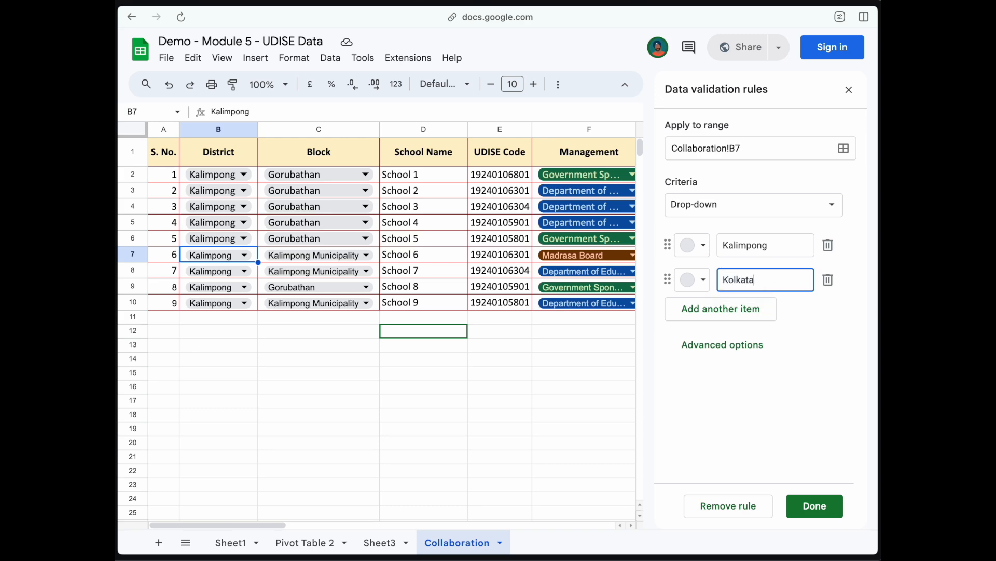
left_click(815, 505)
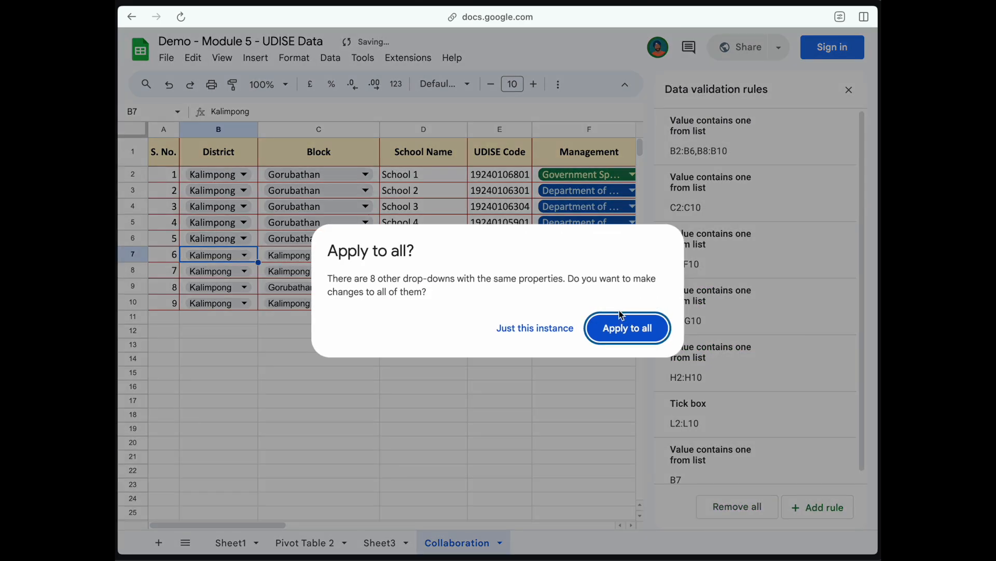
left_click(622, 317)
left_click(849, 89)
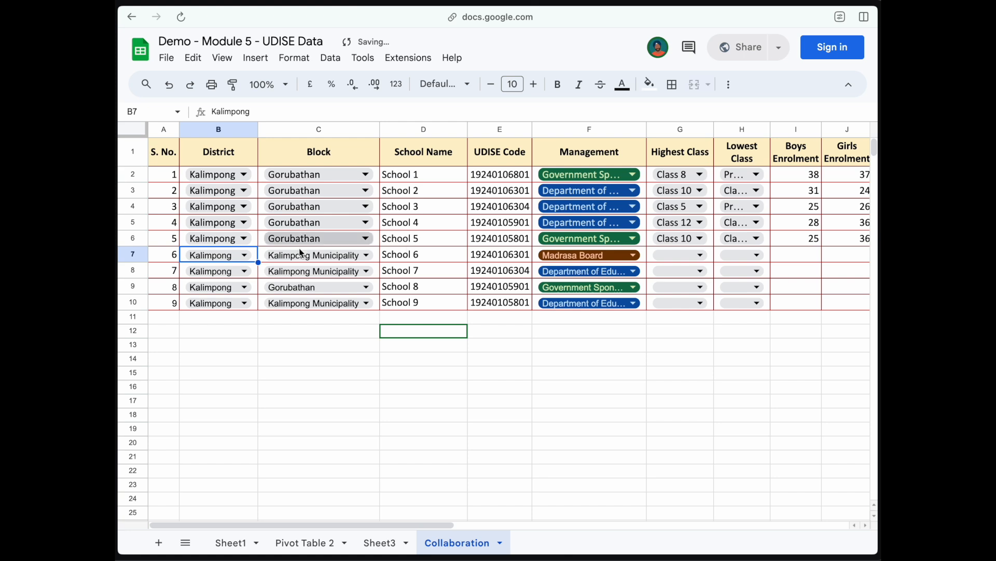
Step: Set the District in B10 and B9 to Kolkata
left_click(222, 303)
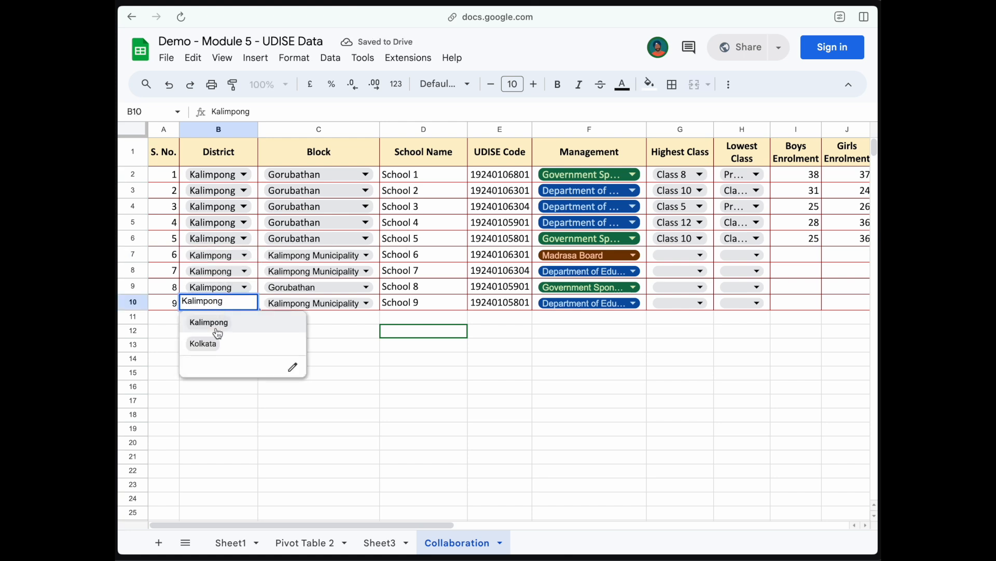
left_click(203, 343)
left_click(222, 286)
left_click(203, 327)
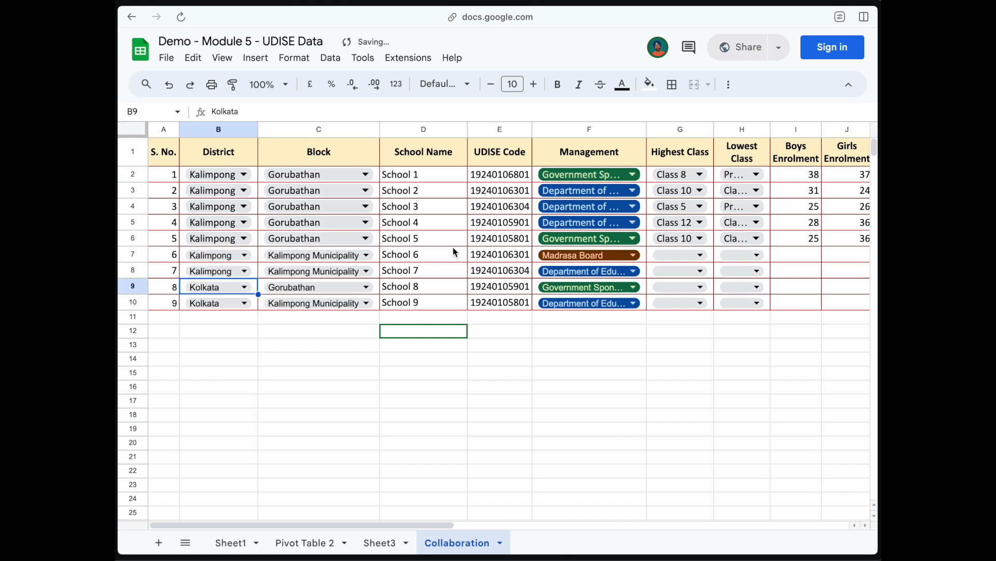
Step: Enter 54 in J4, untick L5, tick L8, and enter 234 in J8
scroll(512, 249, "right", 5)
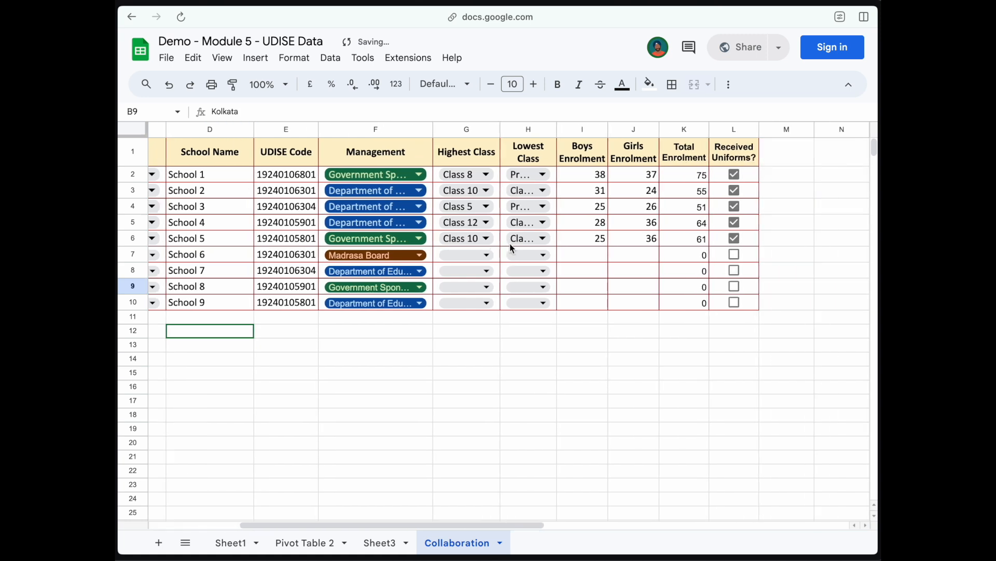
left_click(616, 206)
type("54")
key("Return")
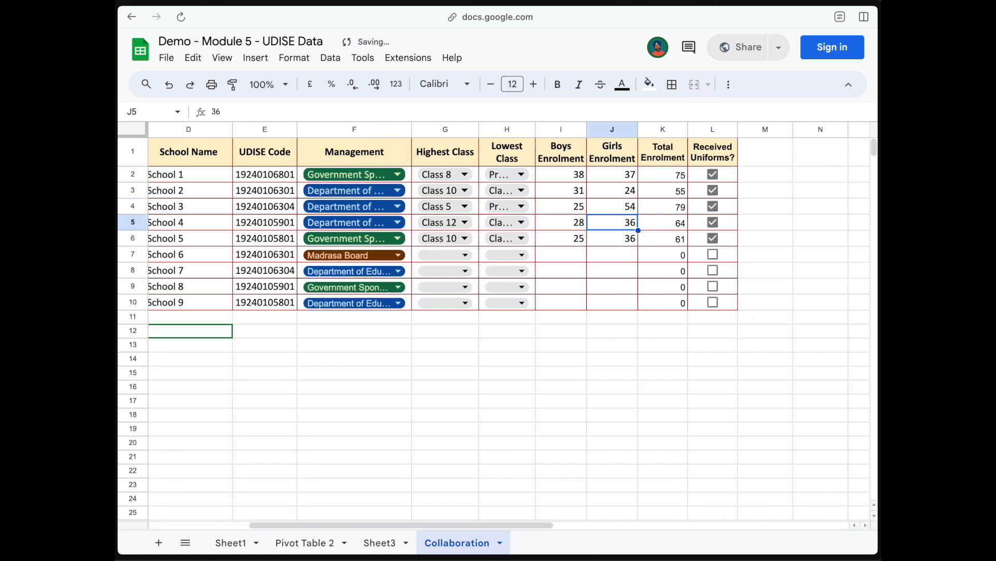
left_click(714, 222)
left_click(713, 270)
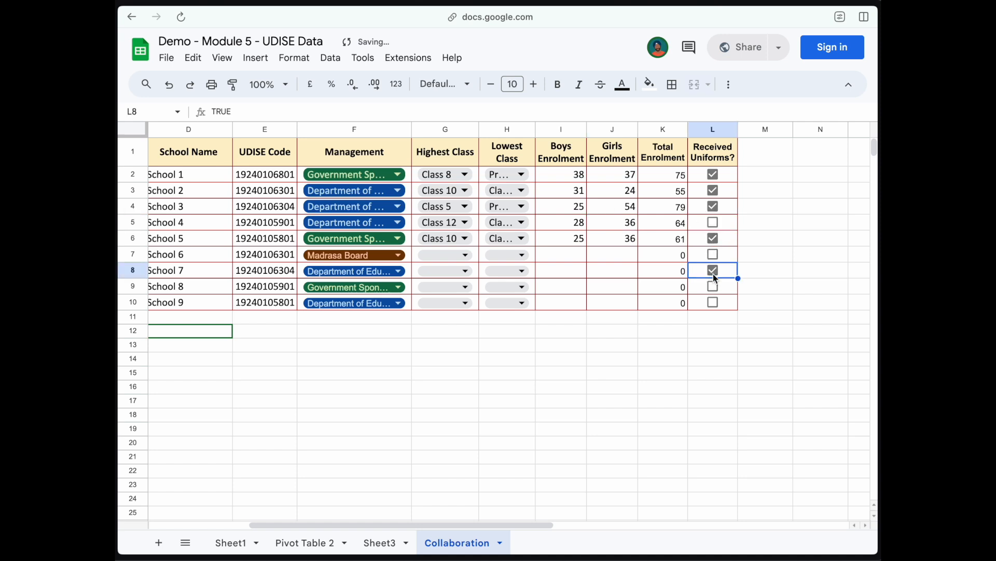
left_click(625, 272)
type("234")
key("Return")
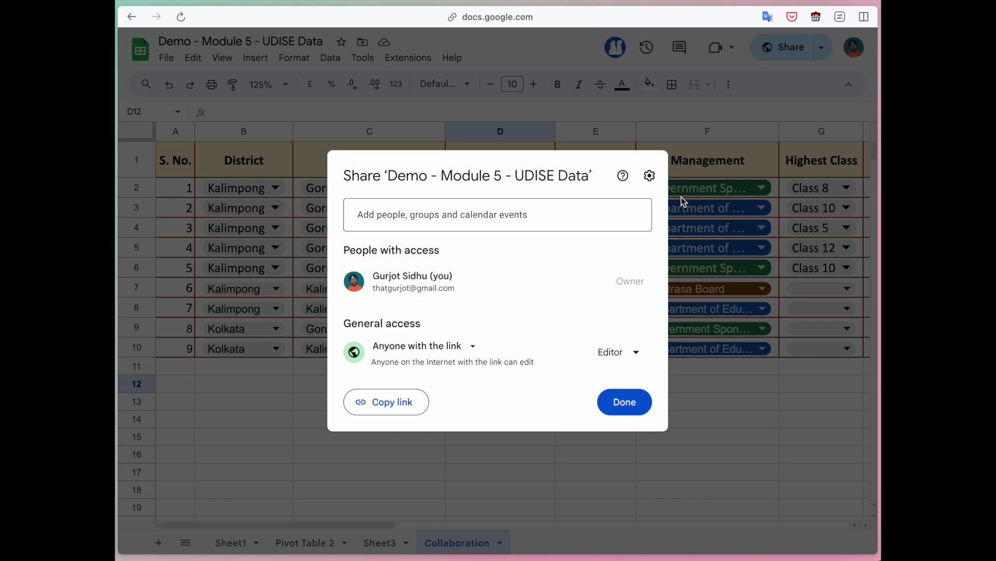
key("Escape")
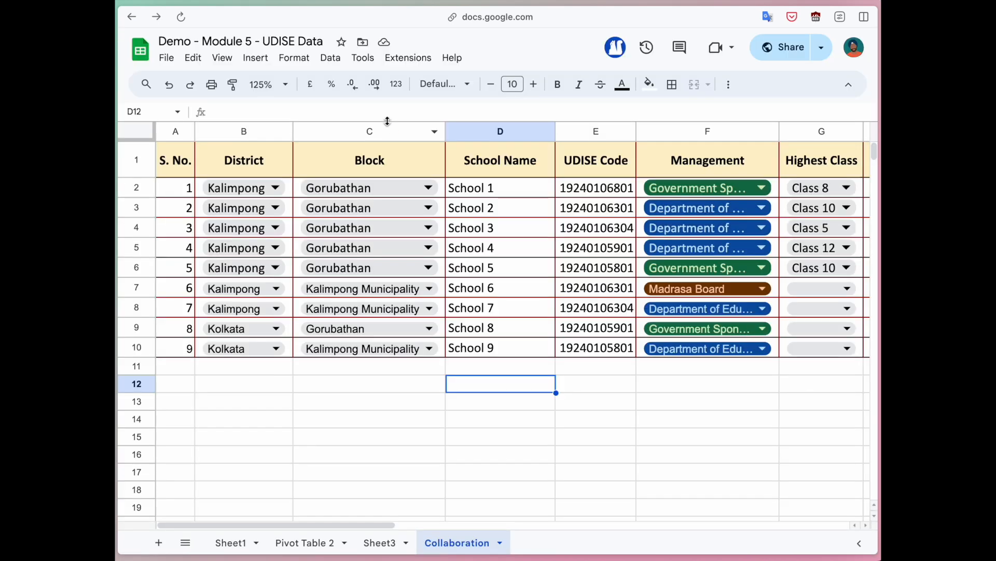
Step: Browse the Data menu for sheet protection settings, then close it without choosing anything
left_click(329, 57)
mouse_move(295, 58)
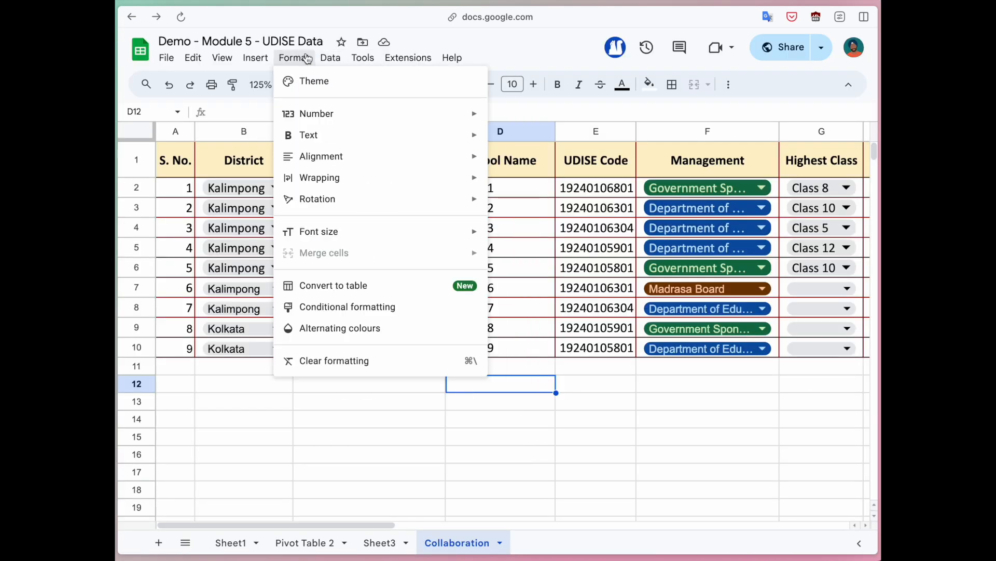
mouse_move(330, 58)
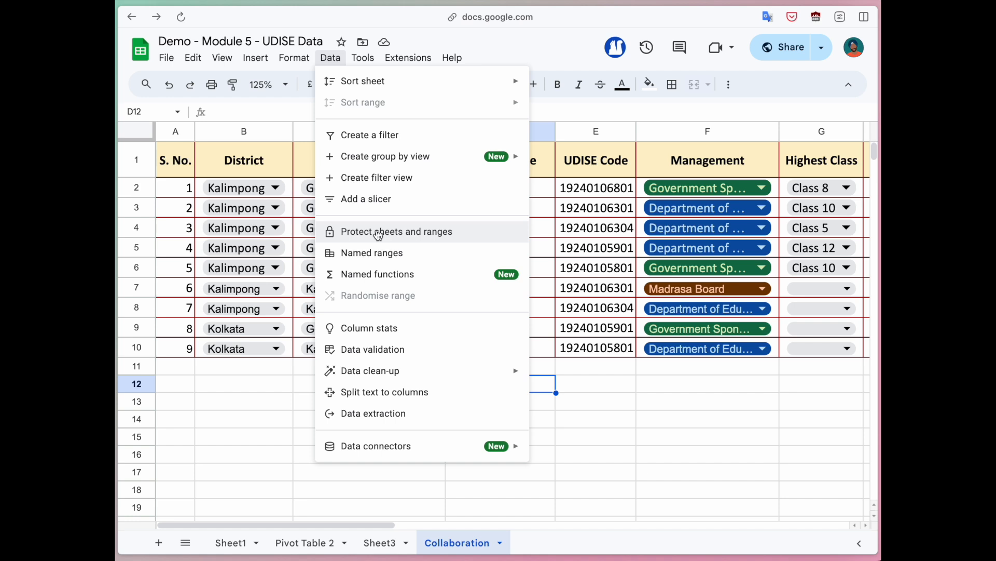
left_click(599, 409)
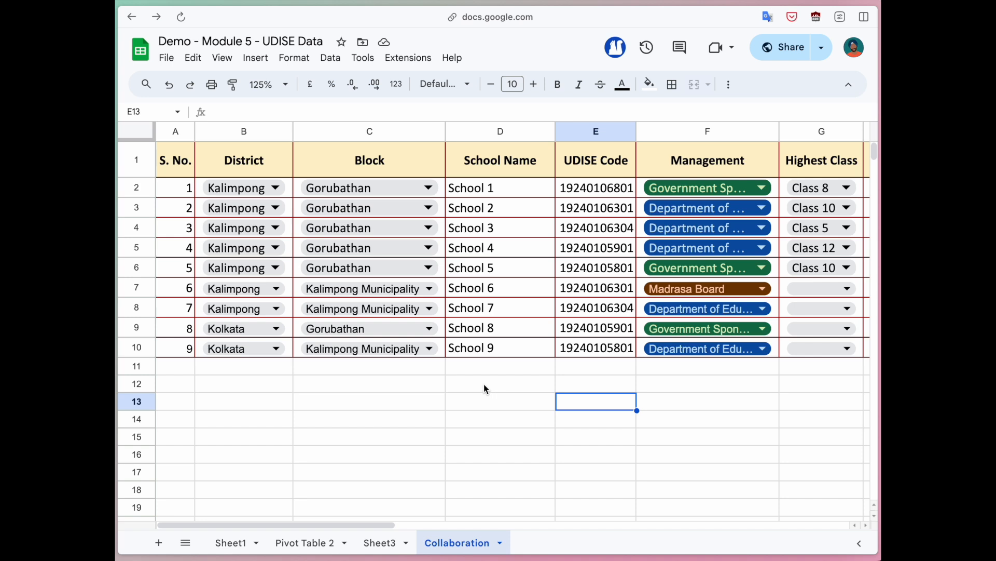
Step: Clear 234 from J8, replace L8 with an unticked box copied from L7, and tick L5
scroll(470, 374, "right", 5)
scroll(464, 372, "right", 2)
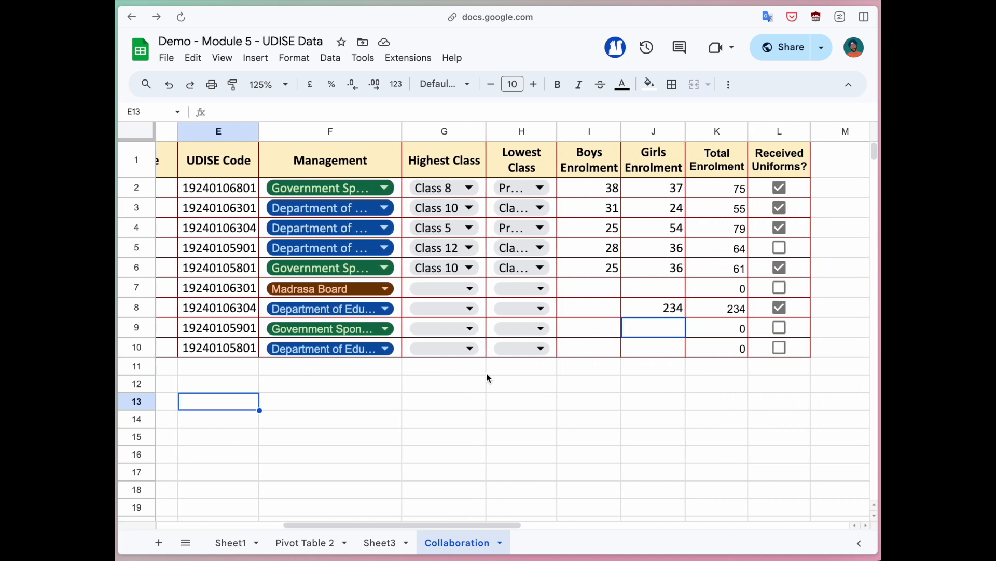
left_click(665, 313)
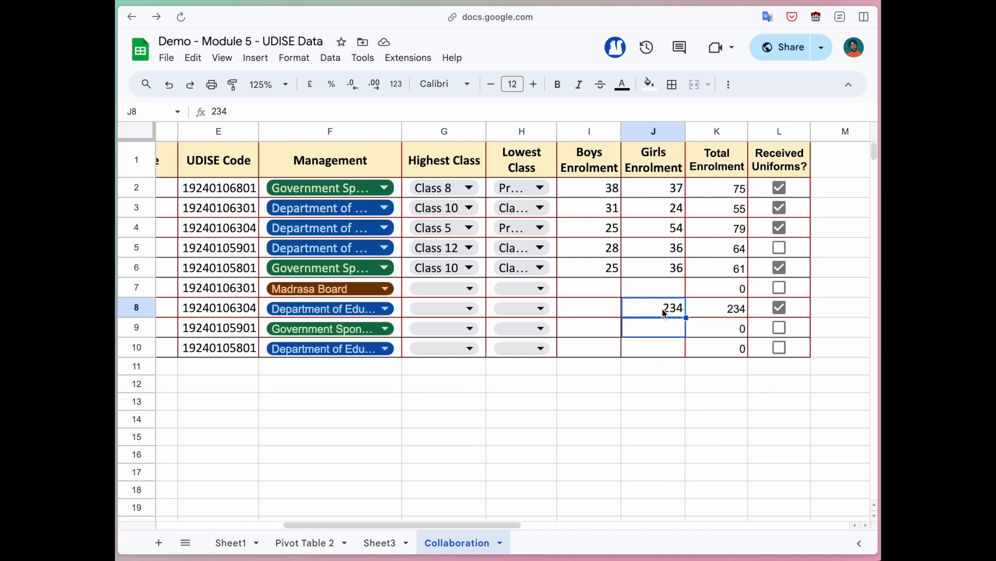
key("Delete")
key("Right")
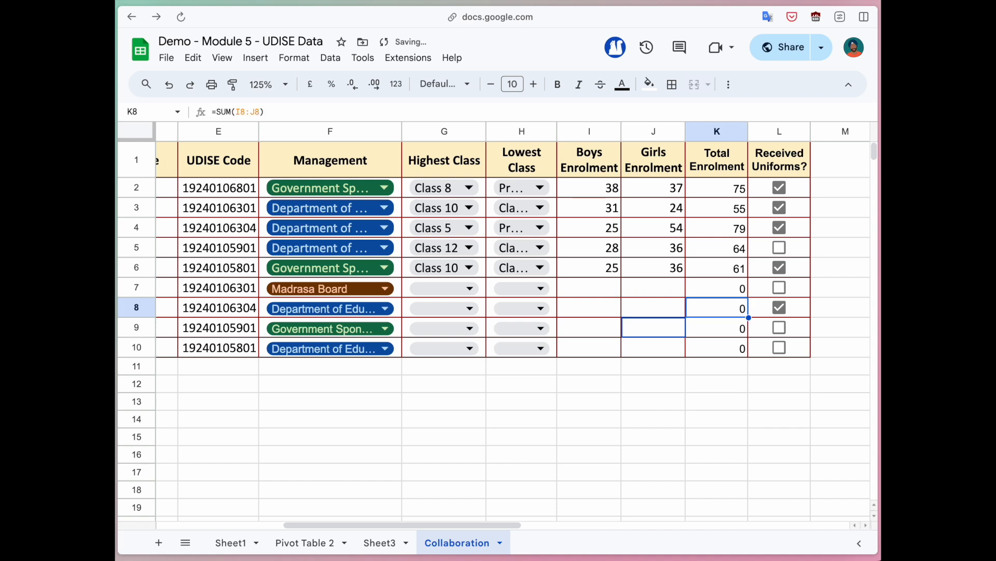
key("Right")
key("Delete")
key("Up")
key("ctrl+c")
key("Down")
key("ctrl+v")
key("Up")
key("Up")
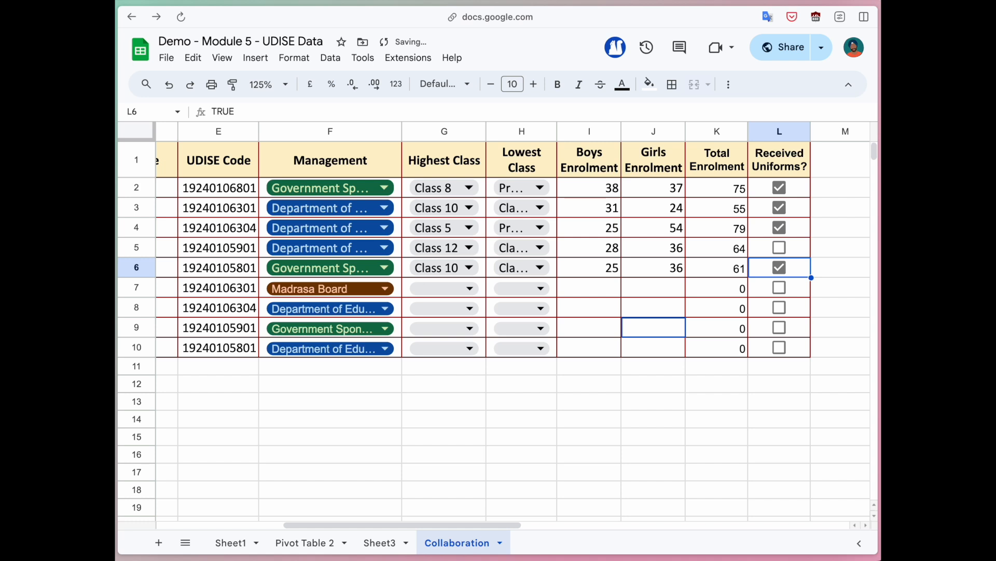
key("Up")
key("space")
Step: Restore School 3's girls' enrolment in J4 to 26
scroll(660, 301, "left", 1)
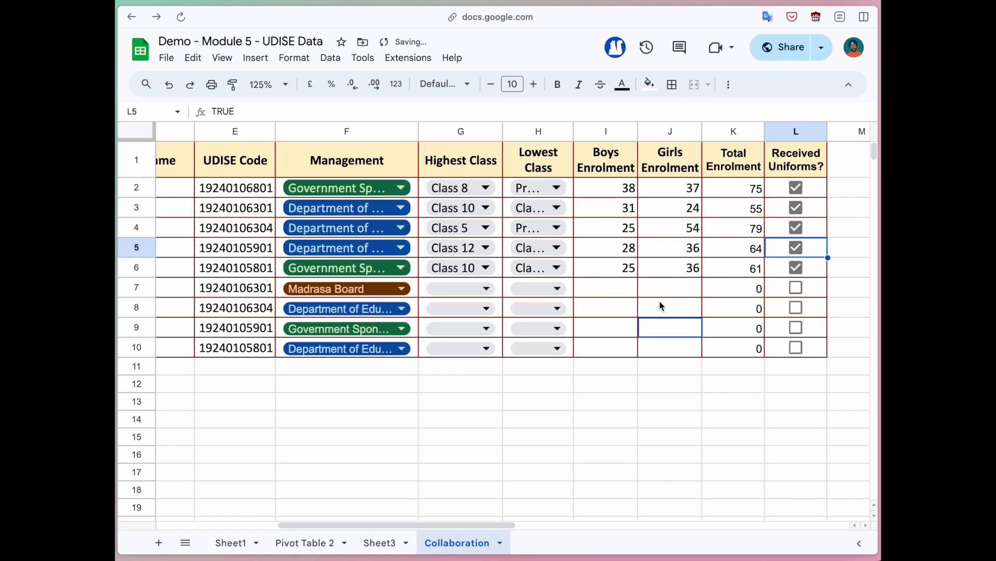
left_click(679, 232)
type("1")
key("BackSpace")
type("26")
key("Return")
scroll(622, 263, "left", 5)
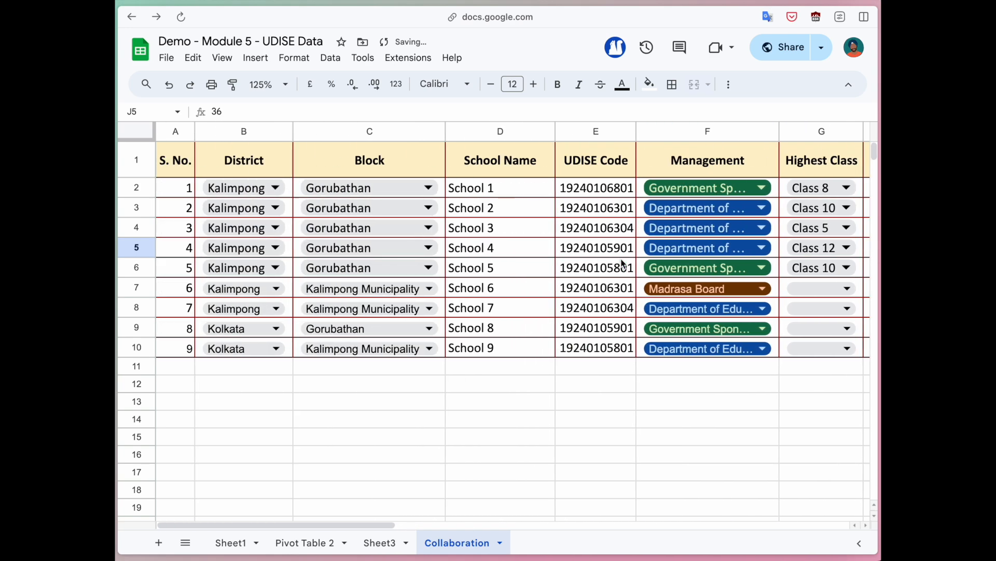
Step: Remove Kolkata from the District drop-down rule and apply it to all District cells
left_click(235, 328)
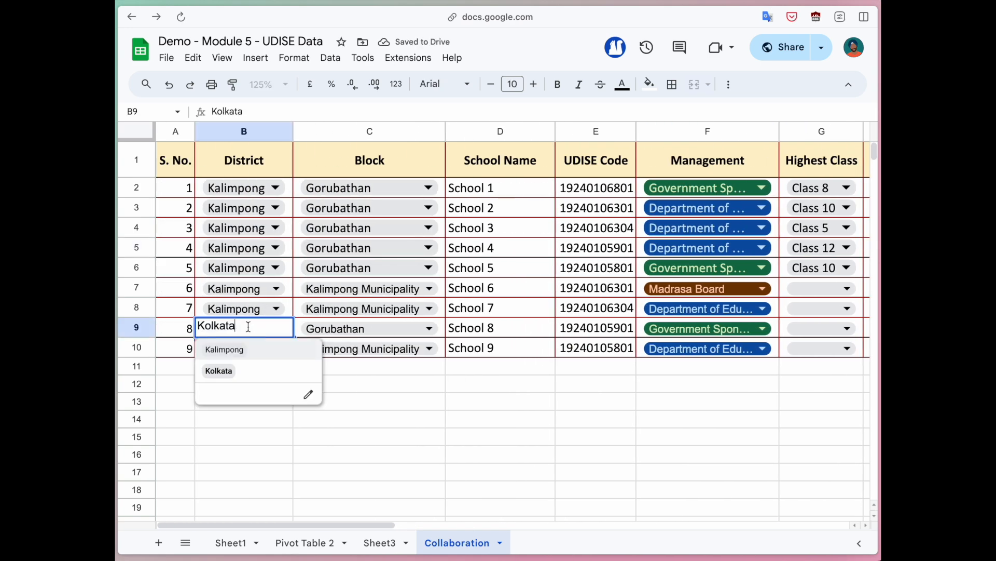
left_click(257, 394)
left_click(829, 279)
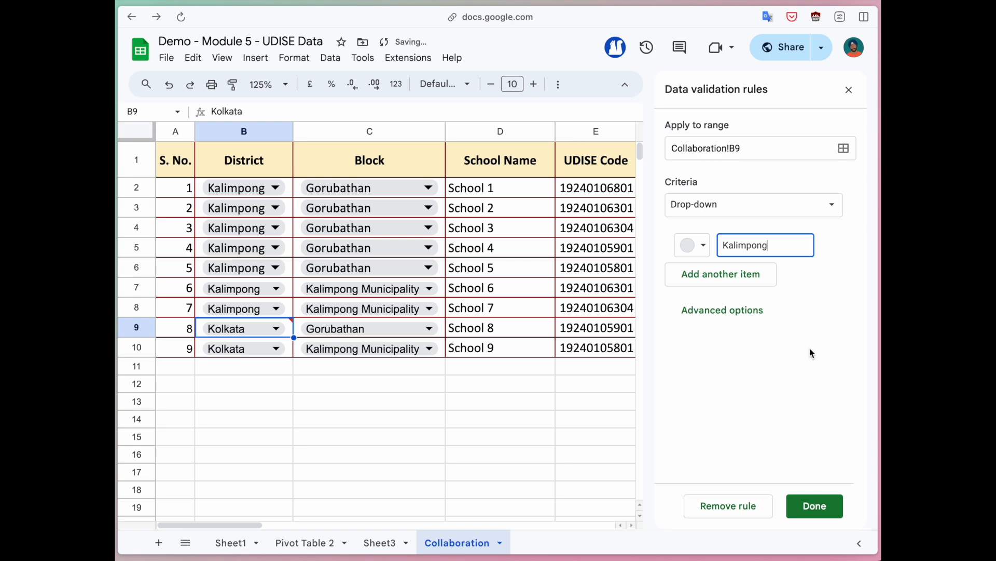
left_click(812, 505)
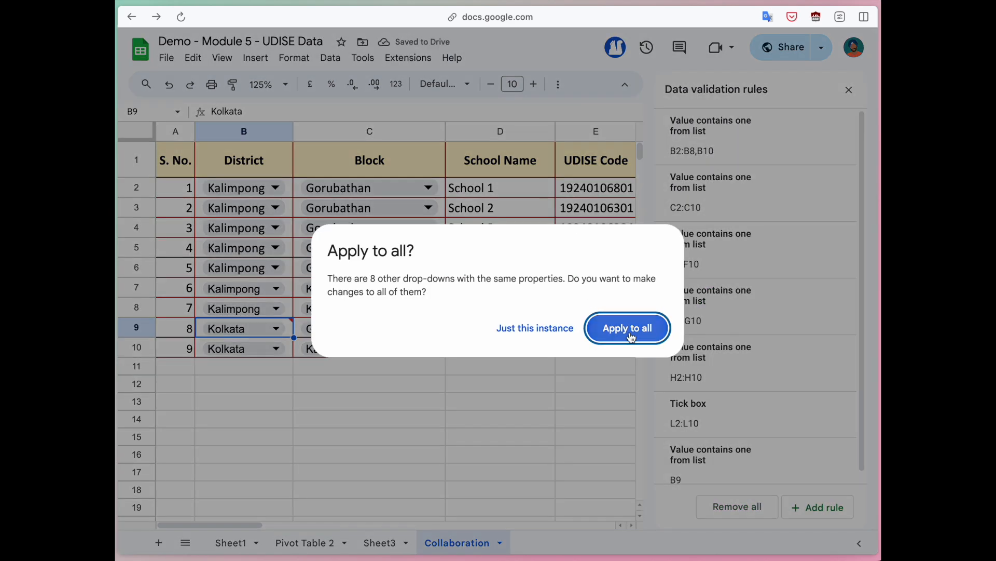
left_click(631, 338)
left_click(849, 89)
Step: Set B9 and B10, School 8 and School 9, back to Kalimpong
left_click(268, 329)
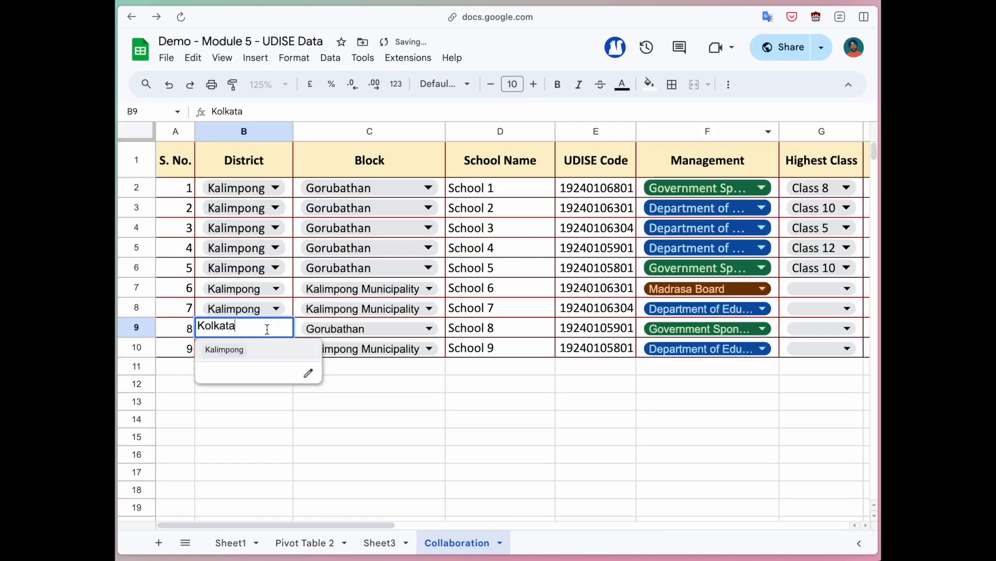
left_click(225, 349)
left_click(241, 348)
left_click(224, 369)
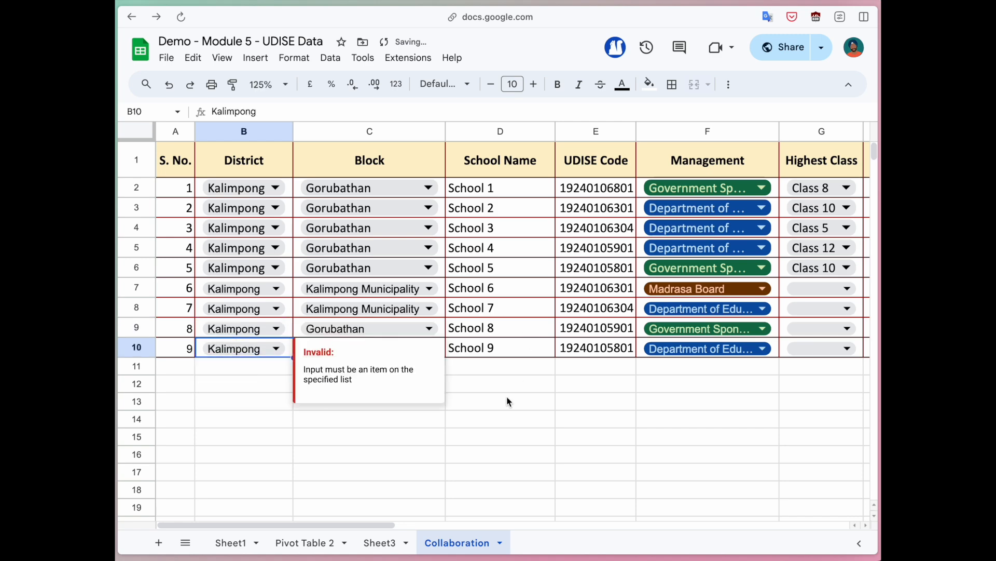
left_click(498, 401)
left_click(277, 84)
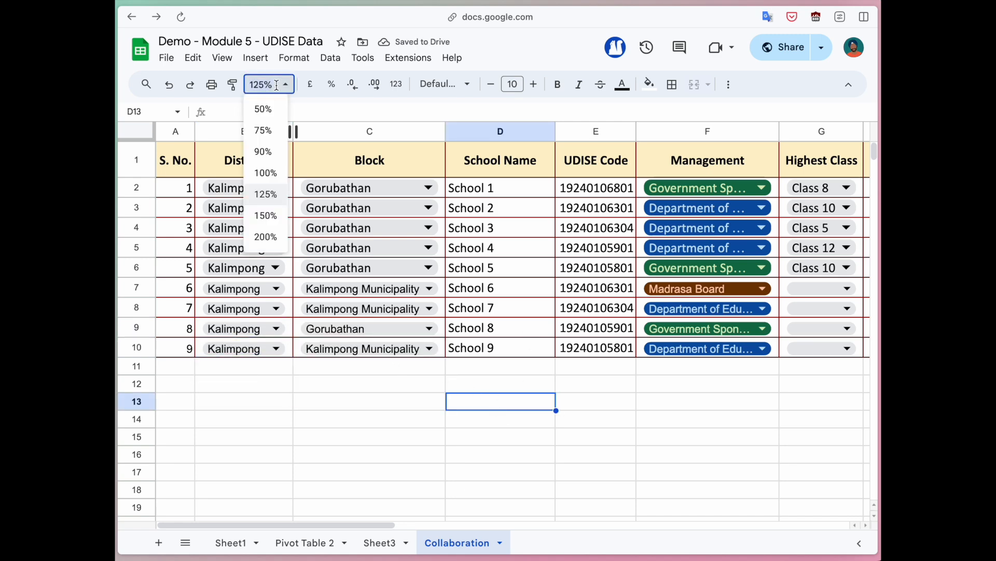
Step: Zoom the Collaboration sheet out to 90%
left_click(264, 151)
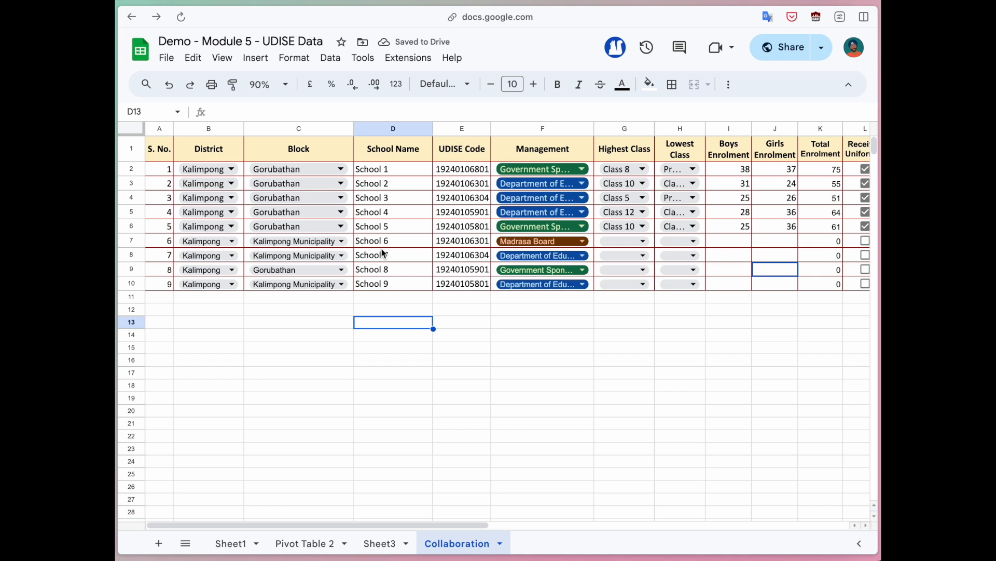
scroll(381, 248, "right", 3)
scroll(381, 248, "left", 3)
Step: Select B1:F10, G7:J10 and L7:L10 to point out the table ranges
left_click_drag(209, 148, 584, 287)
scroll(581, 287, "right", 4)
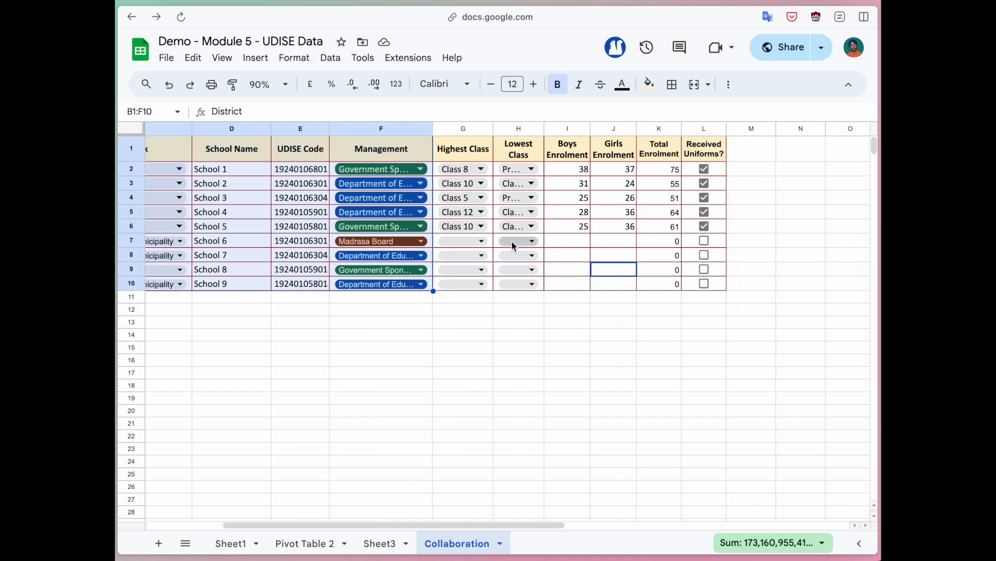
left_click_drag(478, 285, 474, 240)
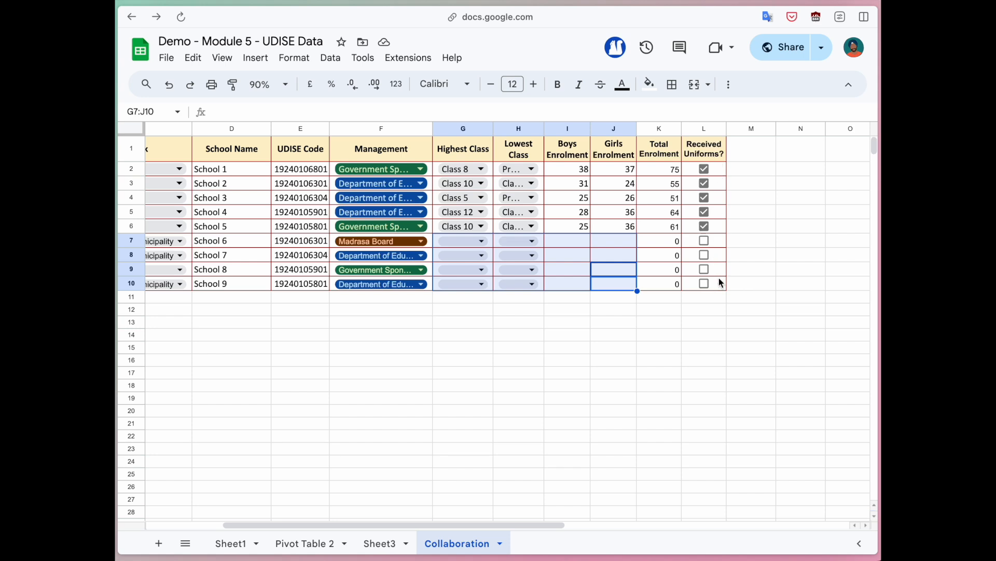
left_click_drag(722, 242, 724, 288)
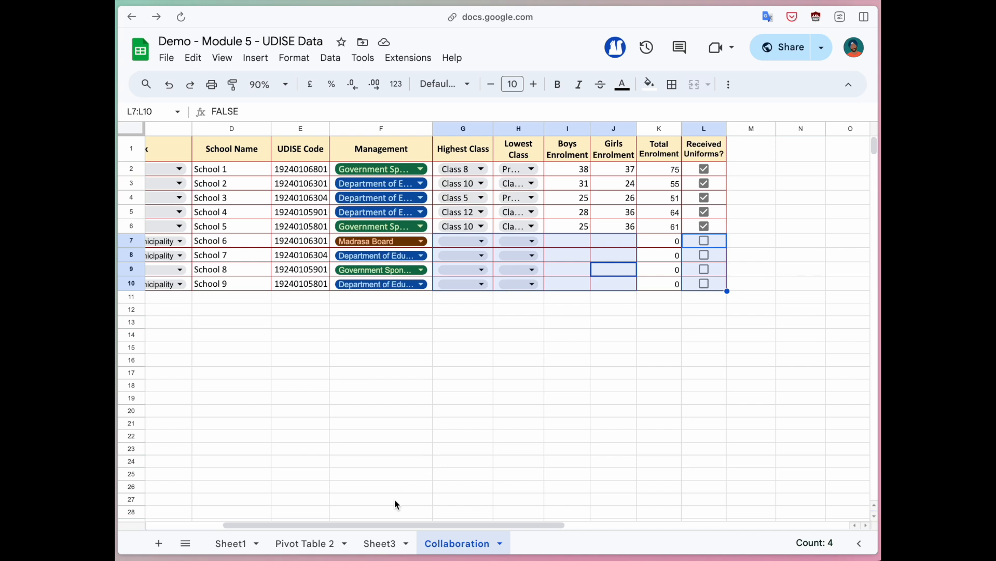
Step: Protect the whole of Sheet1, restricting editing to only you
left_click(258, 548)
left_click(258, 548)
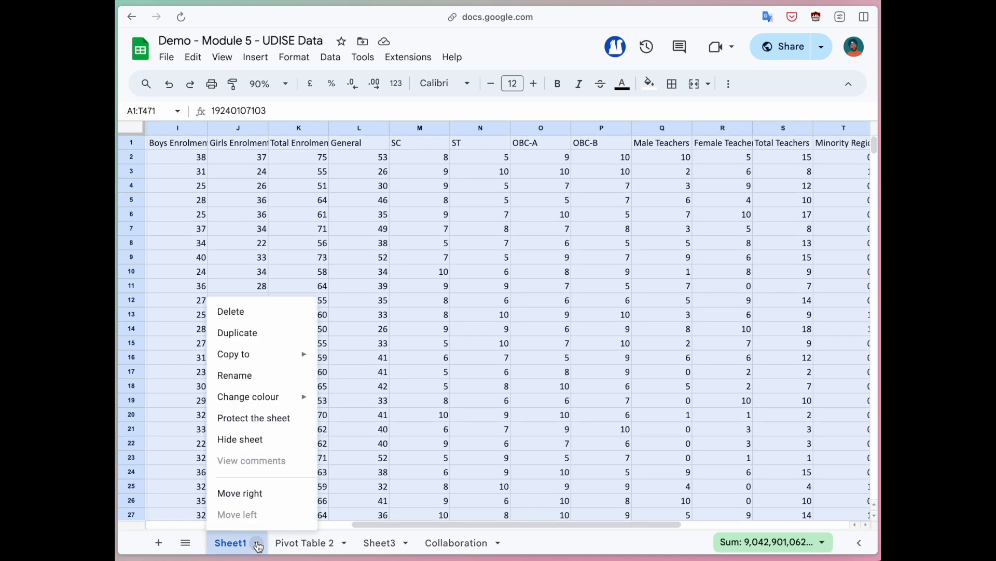
left_click(269, 420)
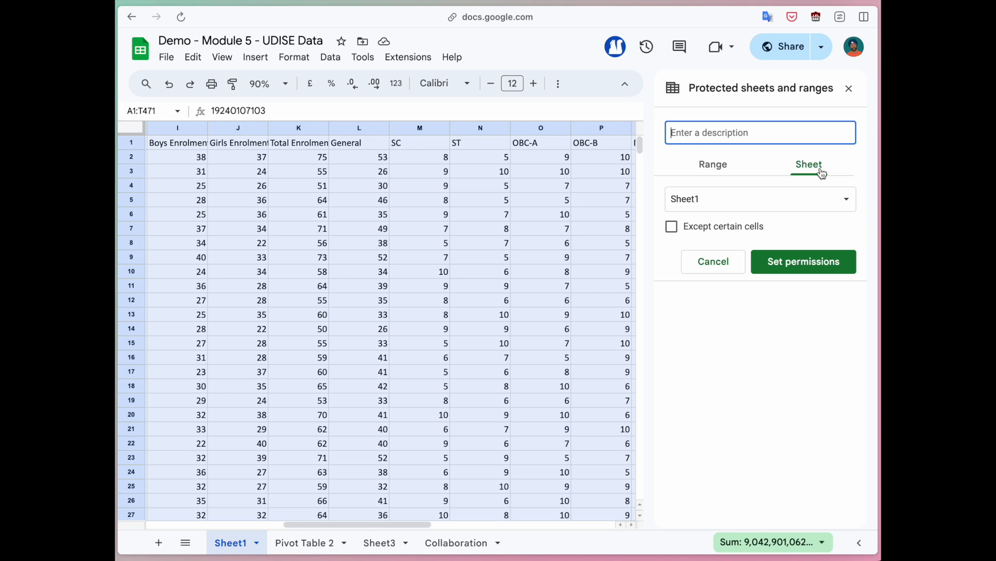
left_click(793, 269)
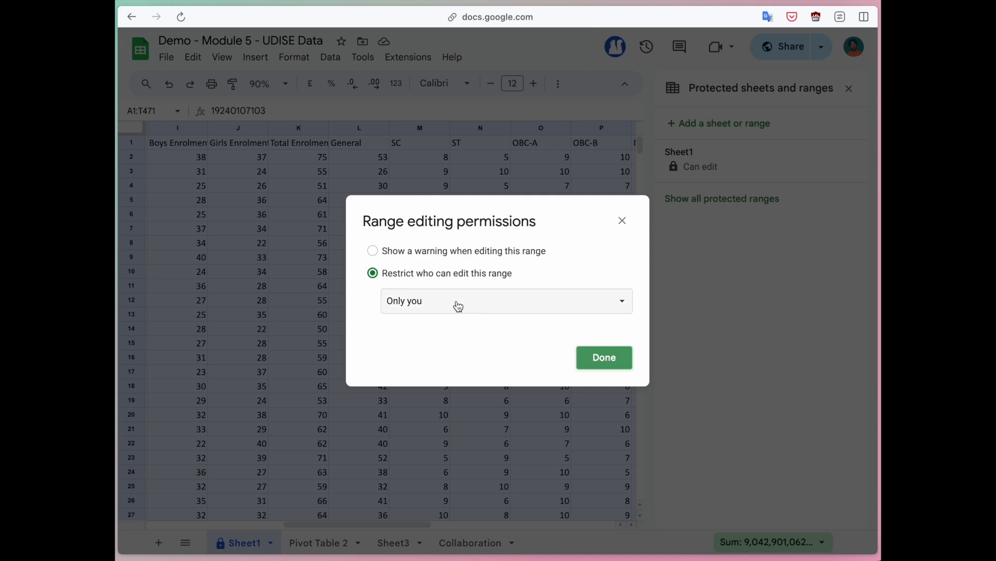
left_click(597, 359)
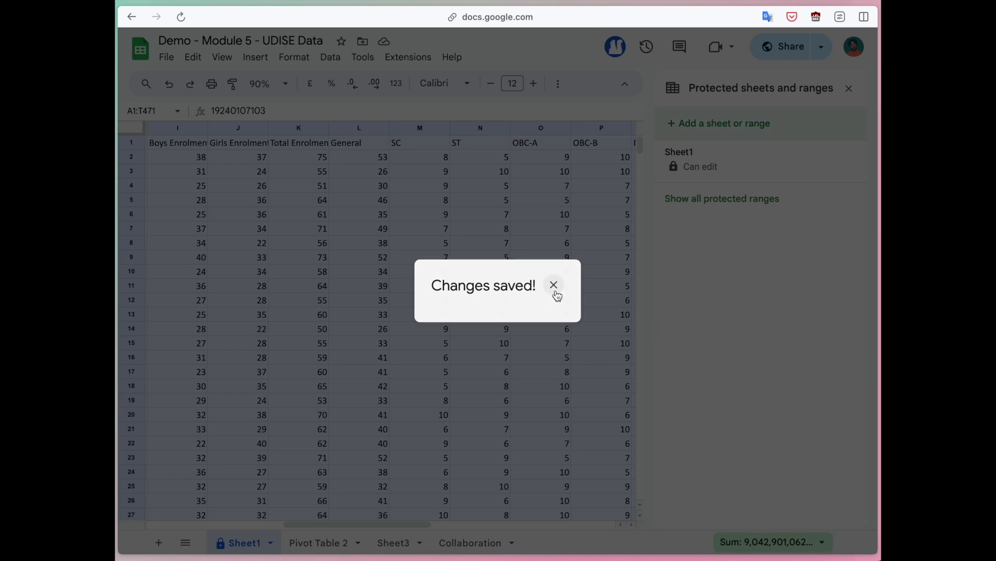
left_click(554, 291)
left_click(556, 288)
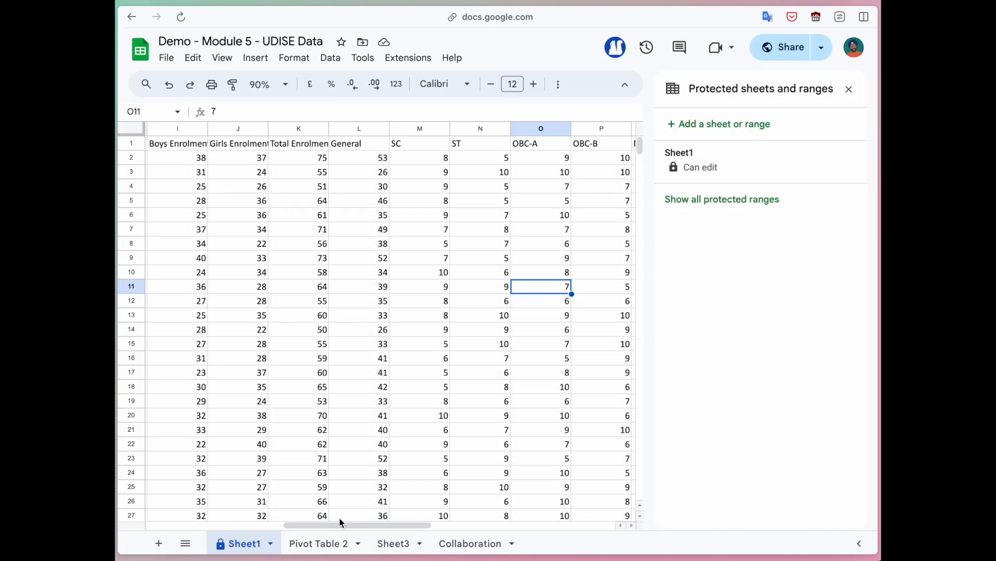
left_click(330, 543)
Step: Protect the Pivot Table 2 sheet so only you can edit it
left_click(360, 544)
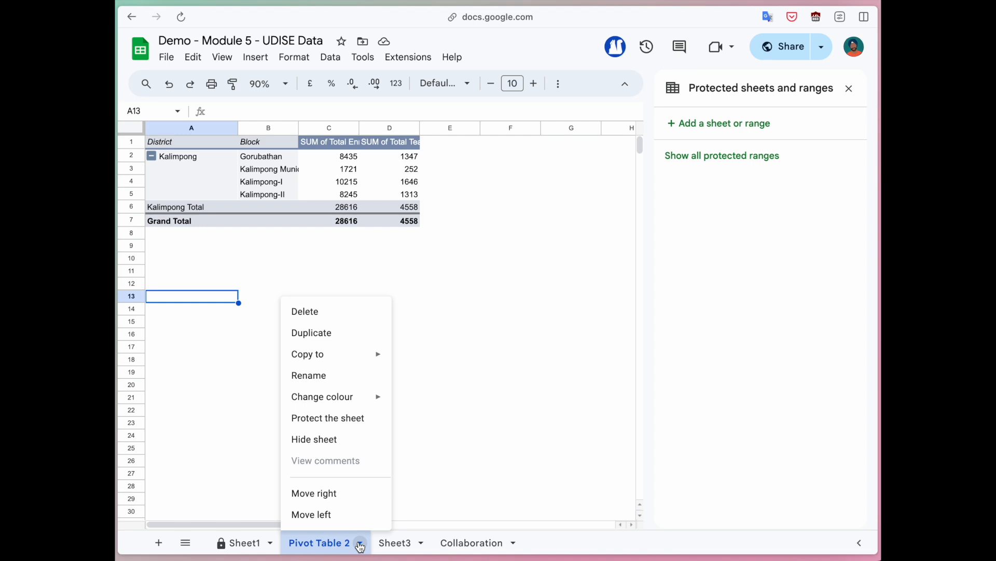
left_click(351, 417)
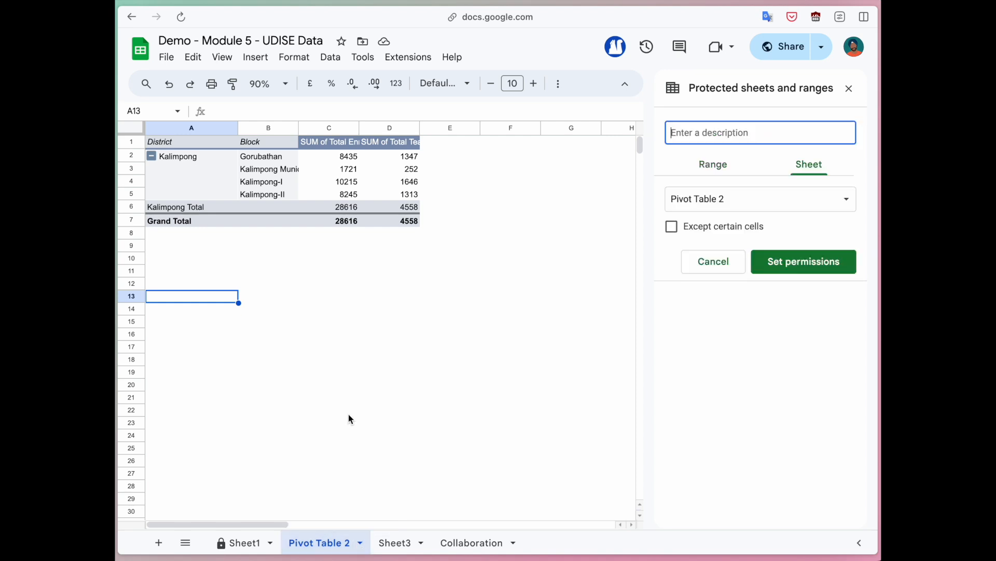
left_click(812, 265)
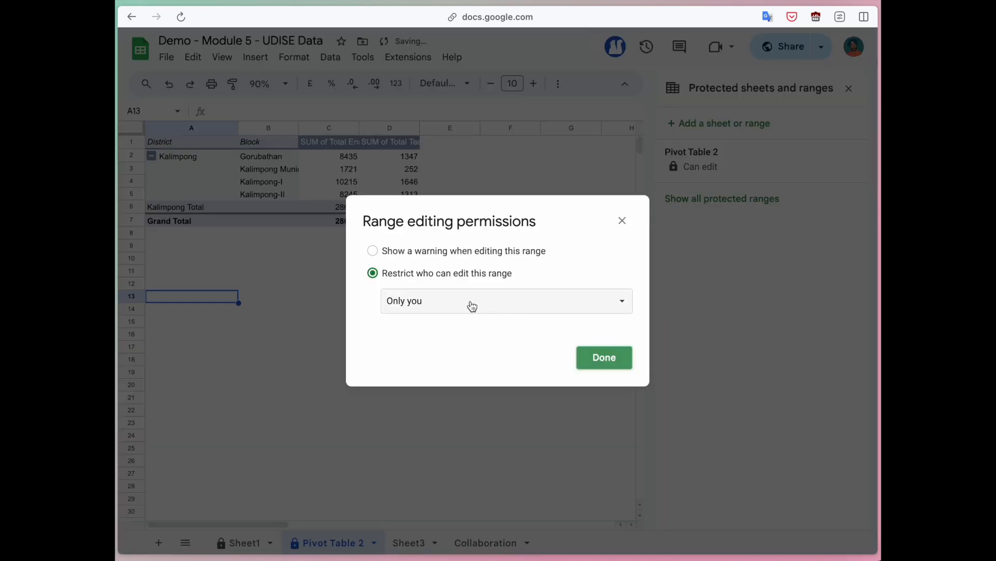
left_click(604, 357)
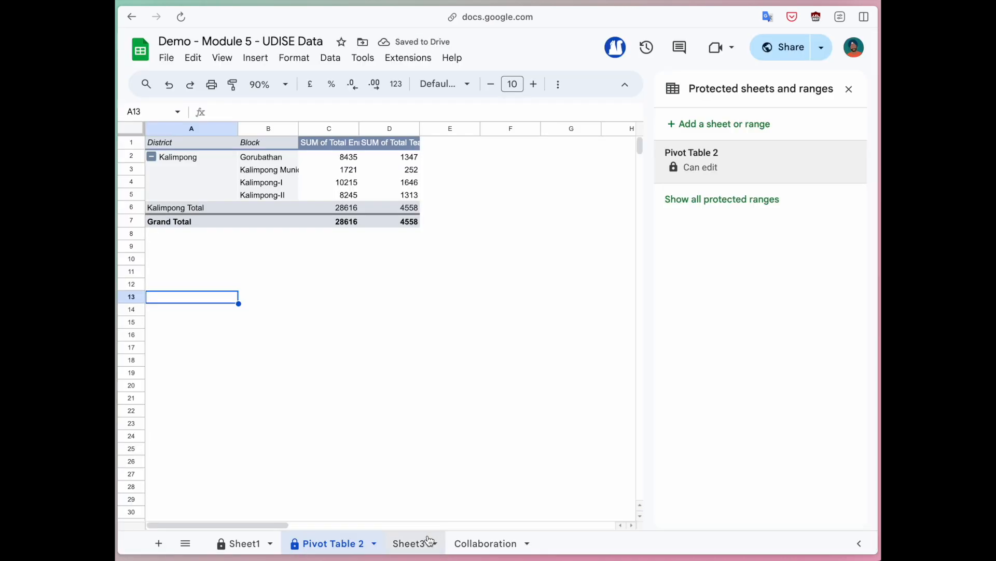
Step: Protect Sheet3 for only you, then go back to the Collaboration sheet
left_click(409, 543)
left_click(434, 543)
left_click(436, 424)
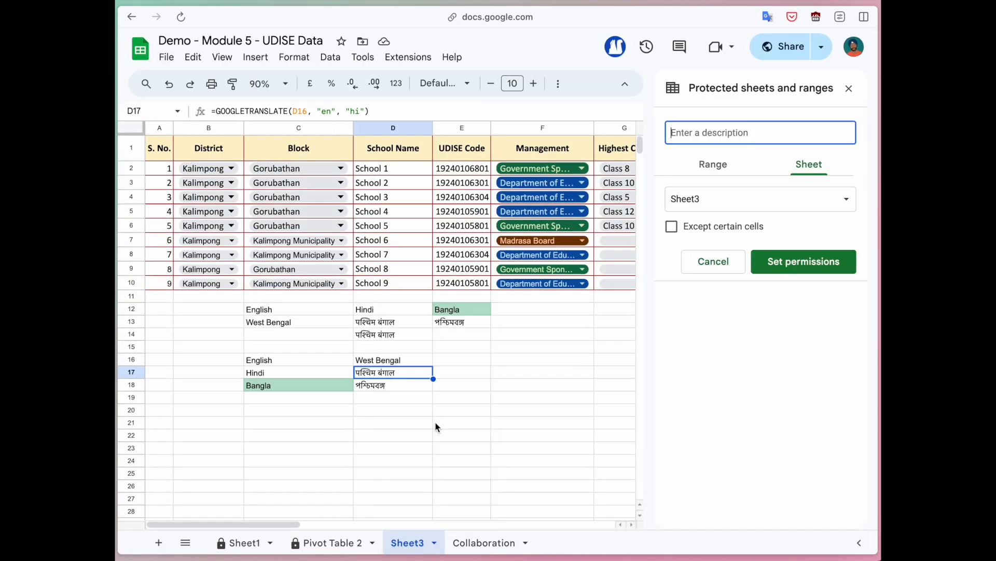
left_click(801, 264)
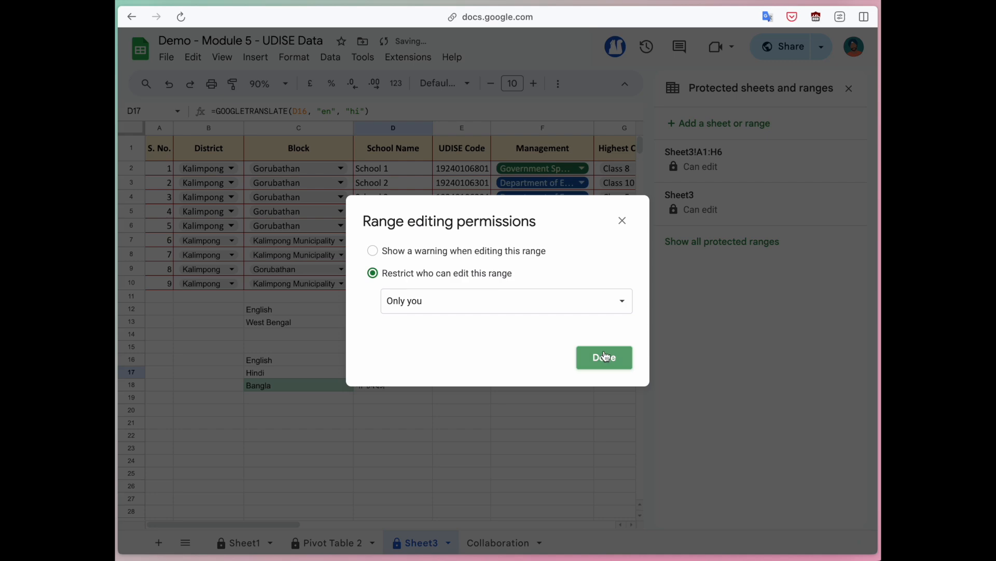
left_click(605, 356)
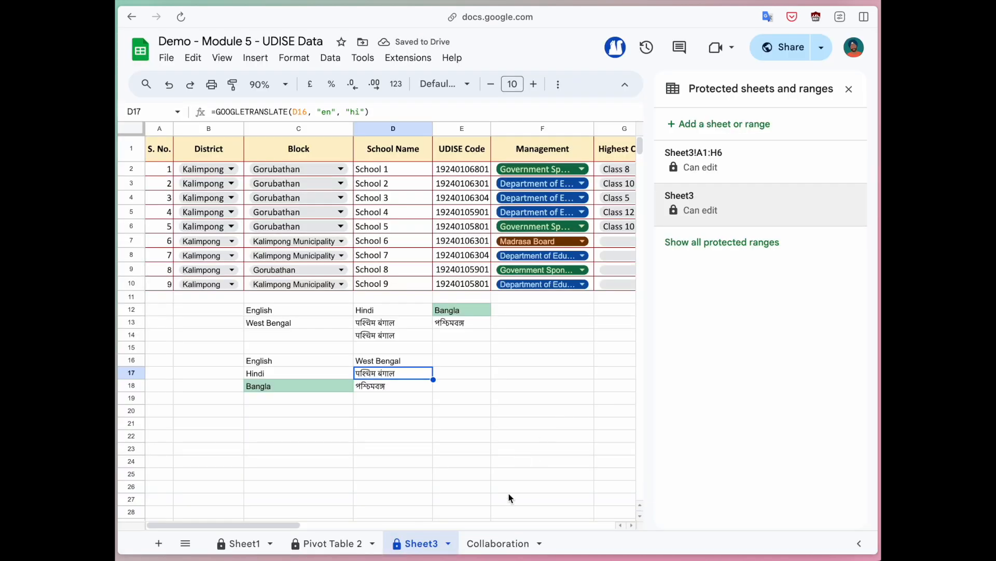
left_click(497, 545)
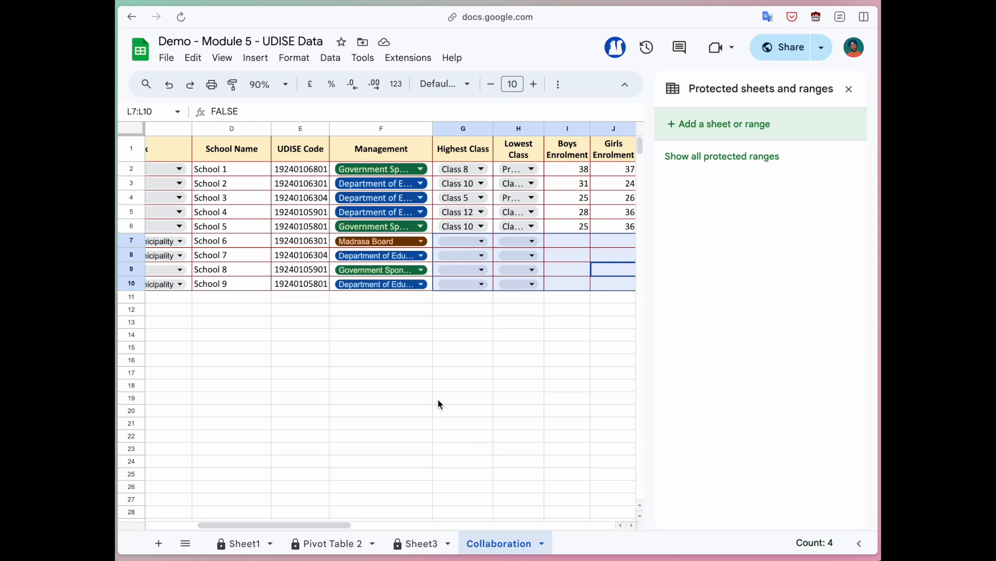
key("super+grave")
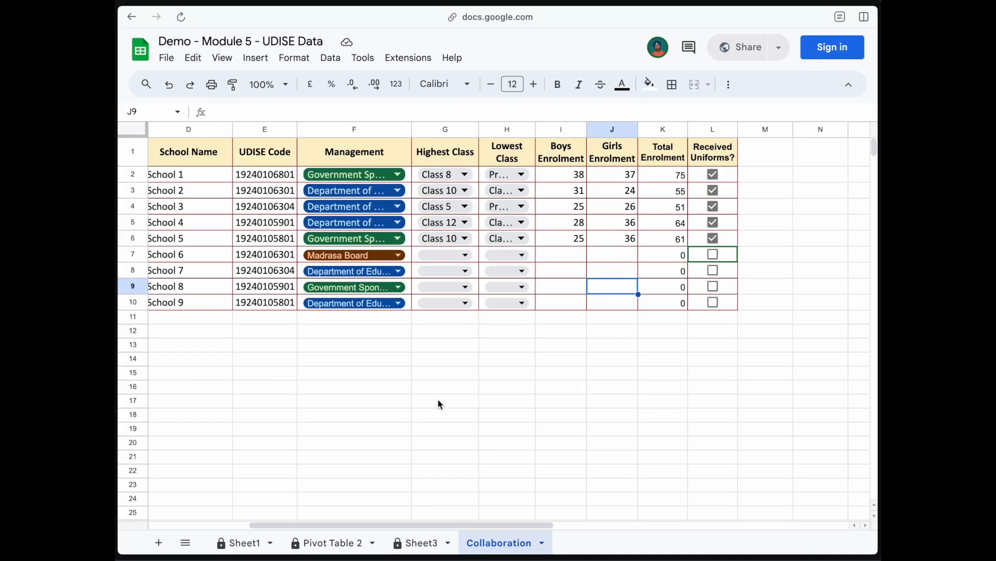
left_click(421, 543)
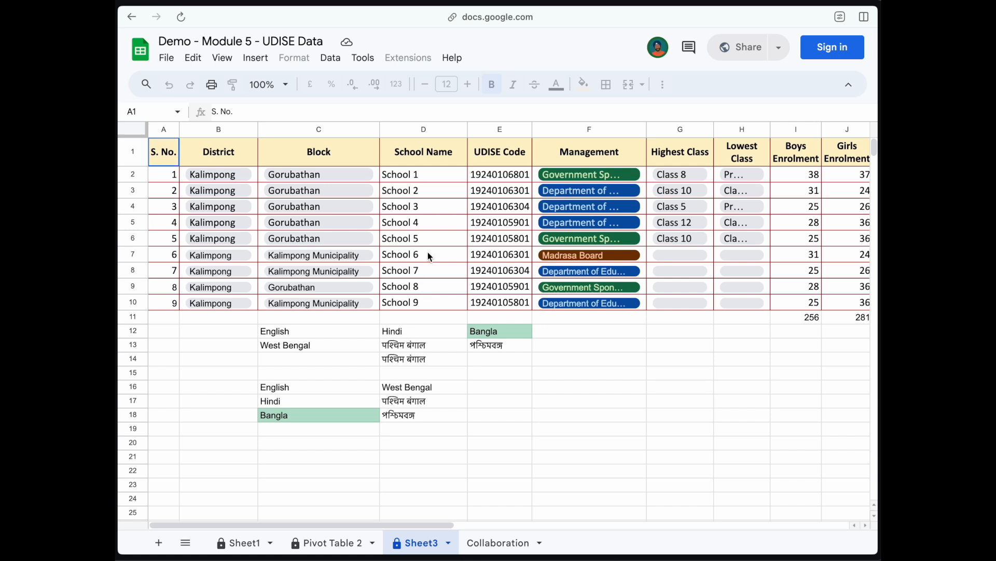
left_click(442, 222)
left_click(439, 287)
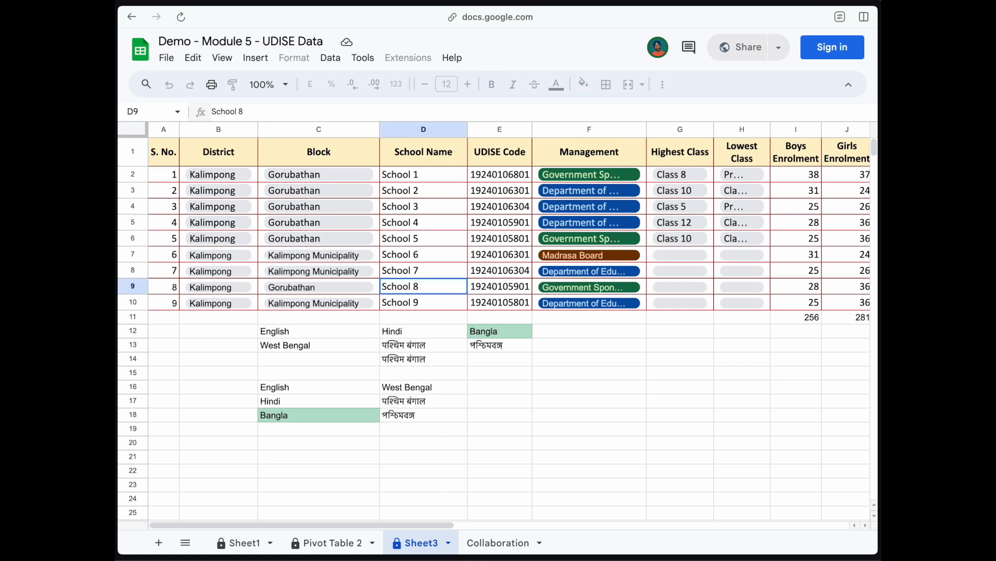
left_click(563, 337)
left_click(596, 275)
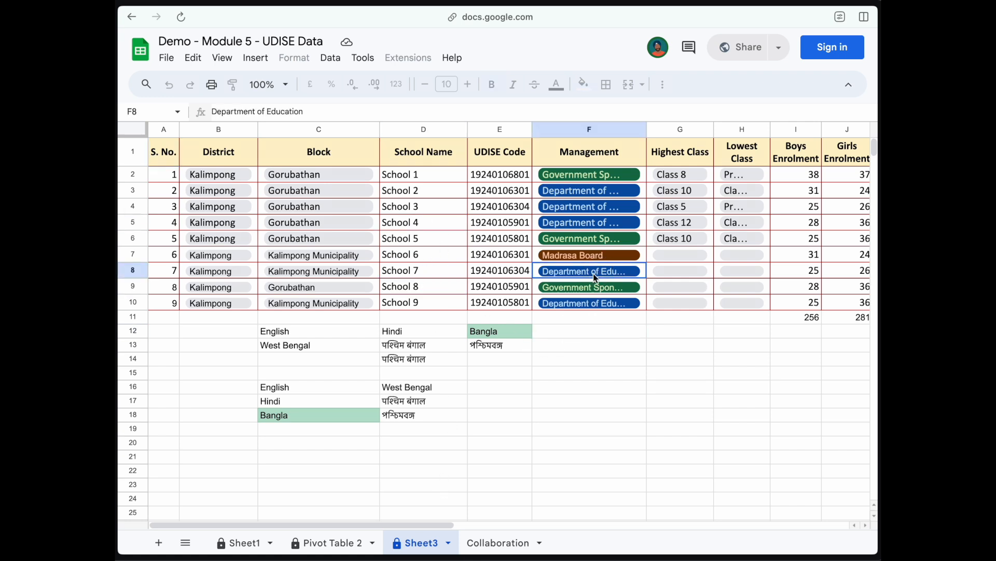
left_click(674, 227)
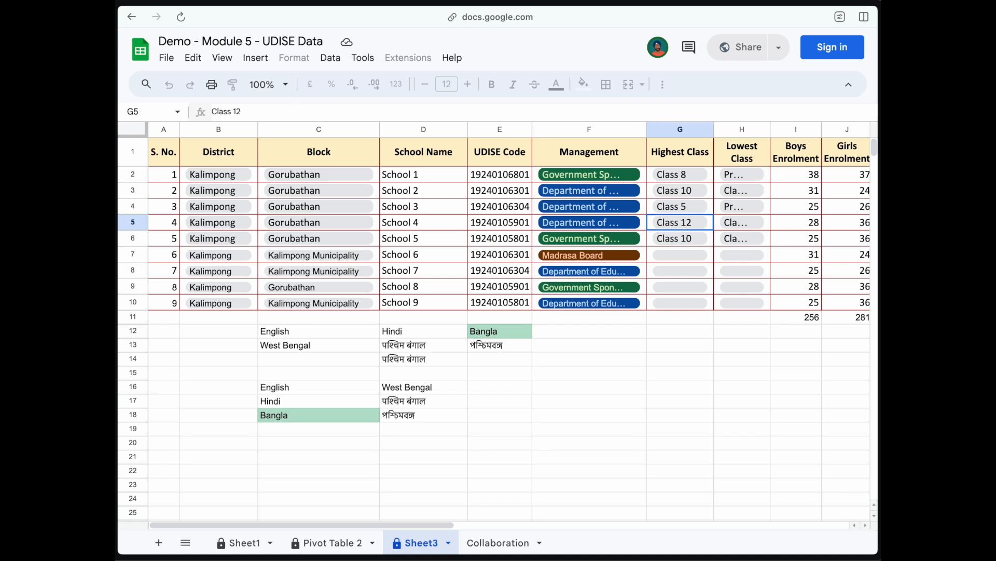
left_click(522, 227)
key("Right")
left_click(333, 542)
left_click(345, 177)
left_click(167, 251)
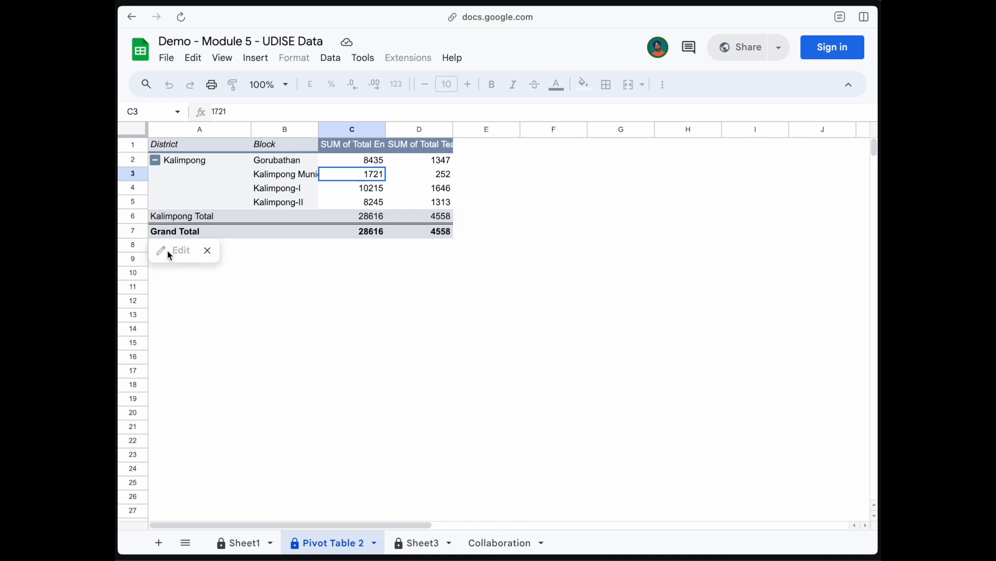
left_click(207, 251)
left_click(244, 542)
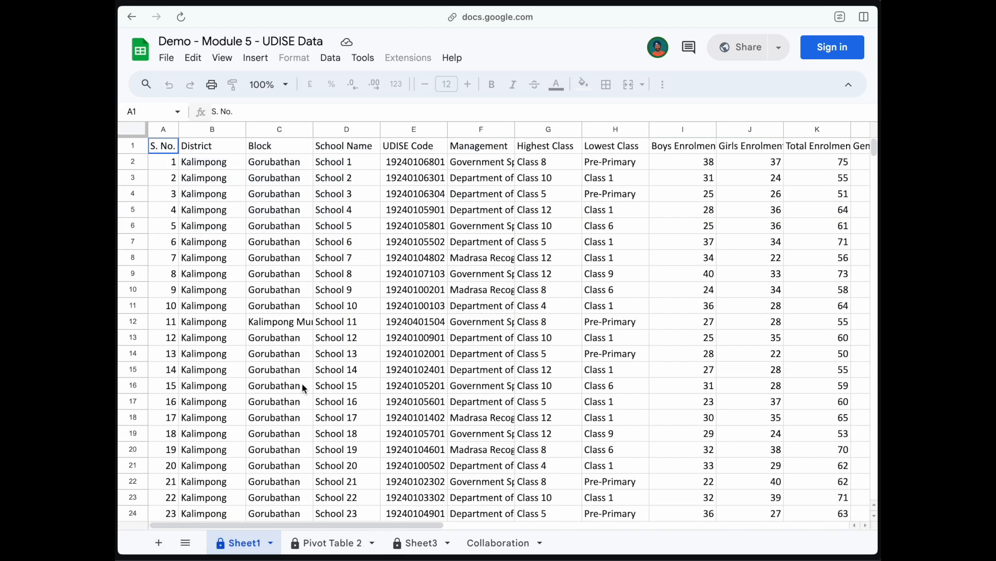
left_click(345, 228)
left_click(589, 183)
left_click(480, 257)
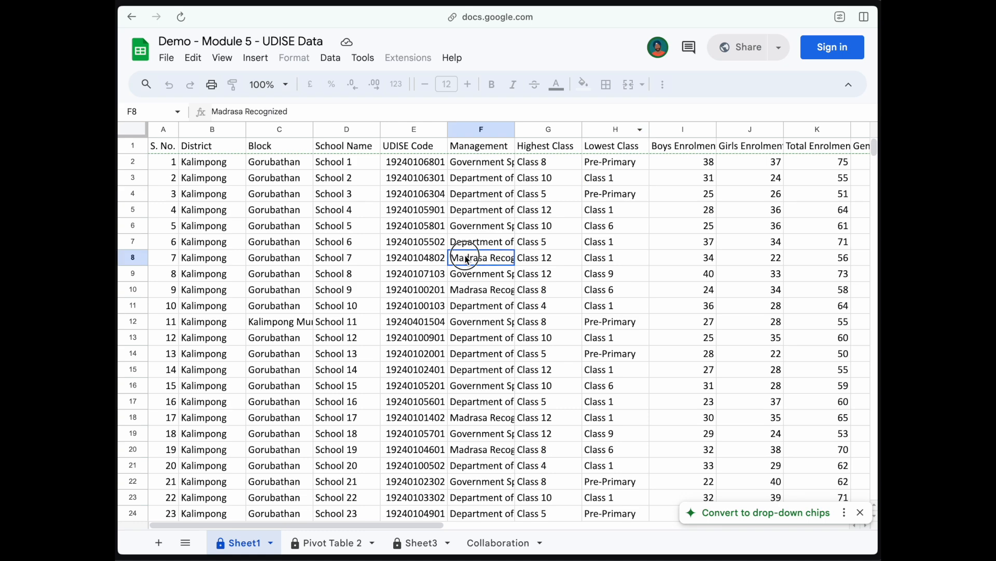
scroll(305, 265, "right", 5)
scroll(304, 270, "right", 1)
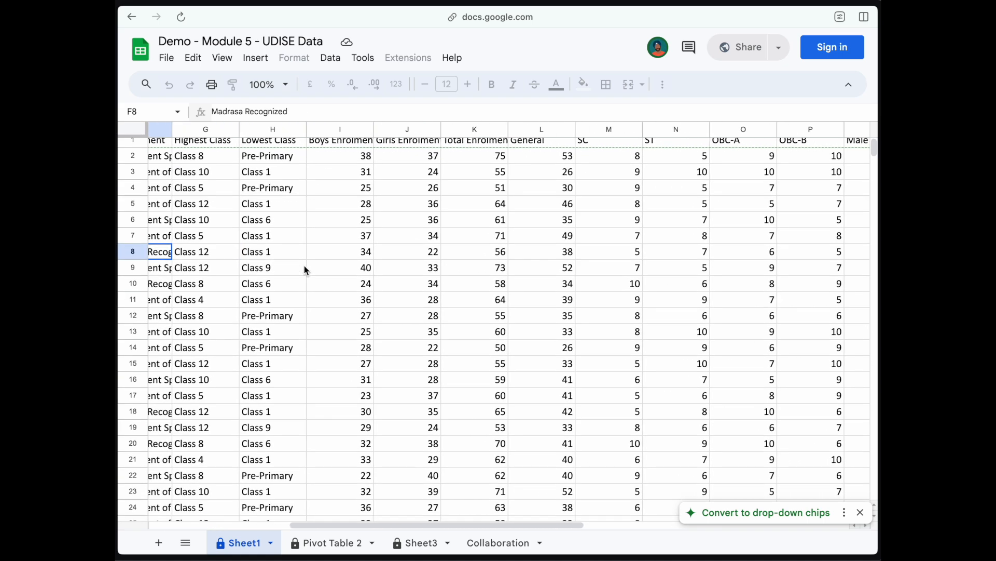
left_click(320, 545)
left_click(410, 543)
left_click(358, 545)
left_click(244, 543)
left_click(323, 543)
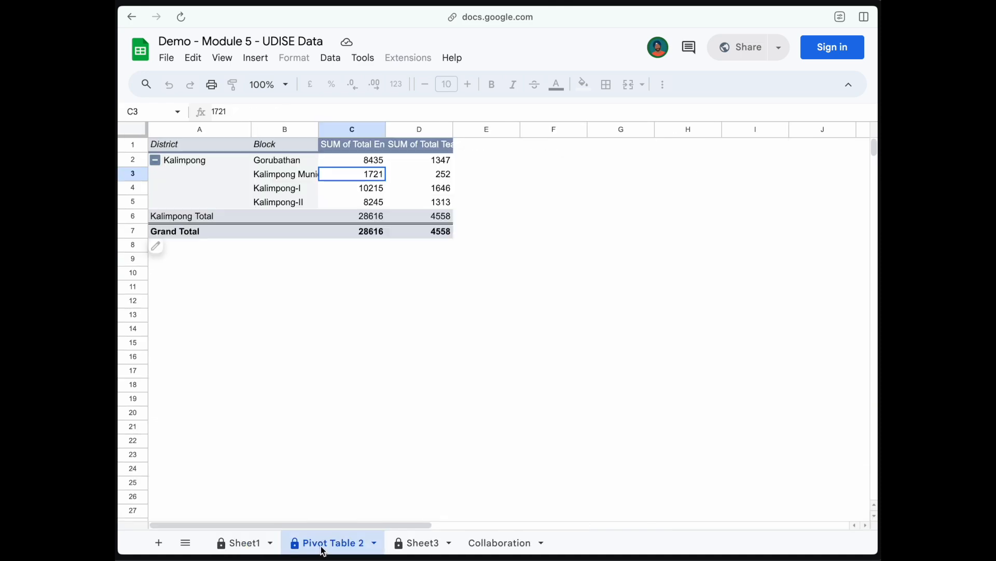
left_click(411, 544)
scroll(442, 295, "right", 3)
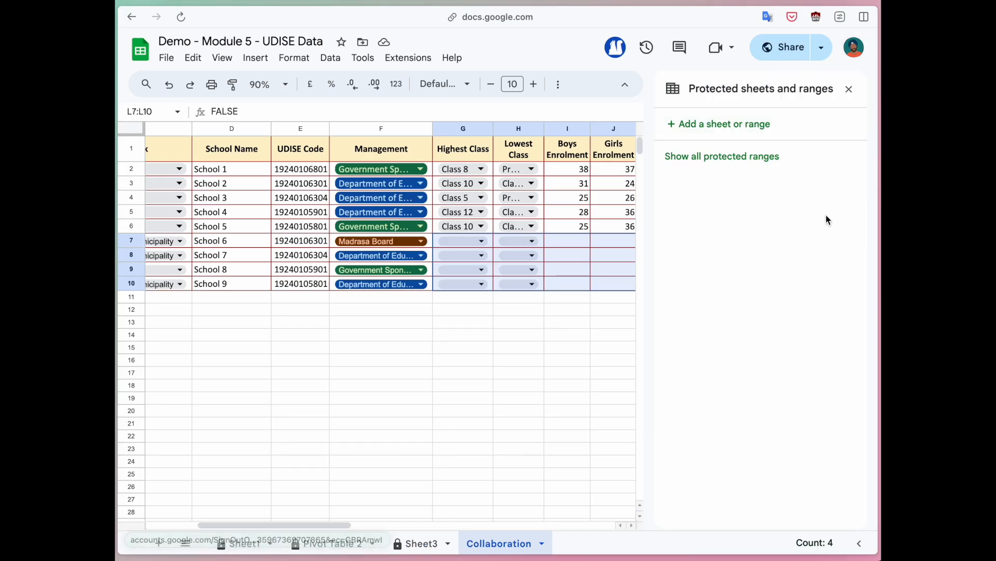
Step: Protect range A1:F10 on Collaboration via Data > Protect sheets and ranges, Only you
left_click(850, 90)
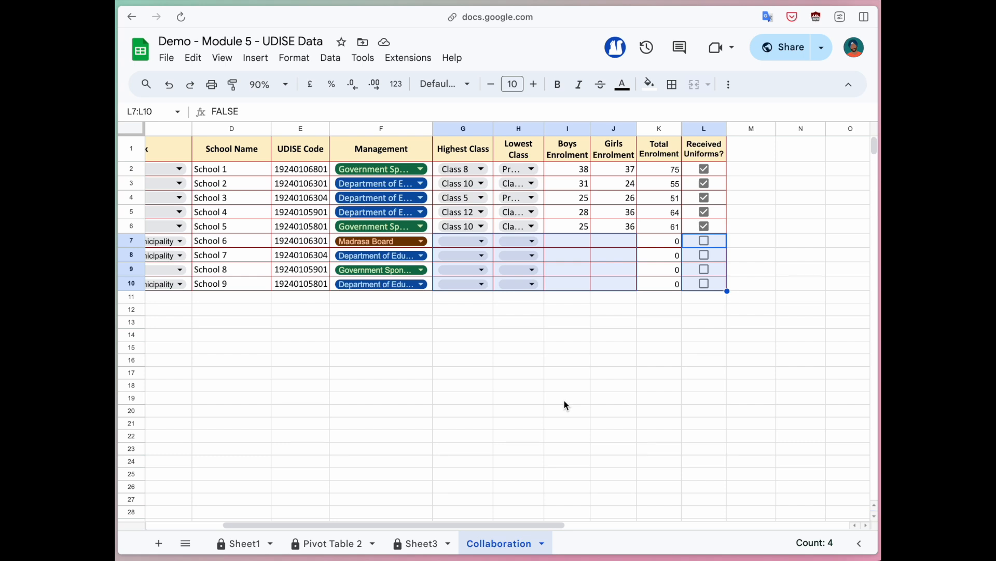
scroll(524, 372, "left", 5)
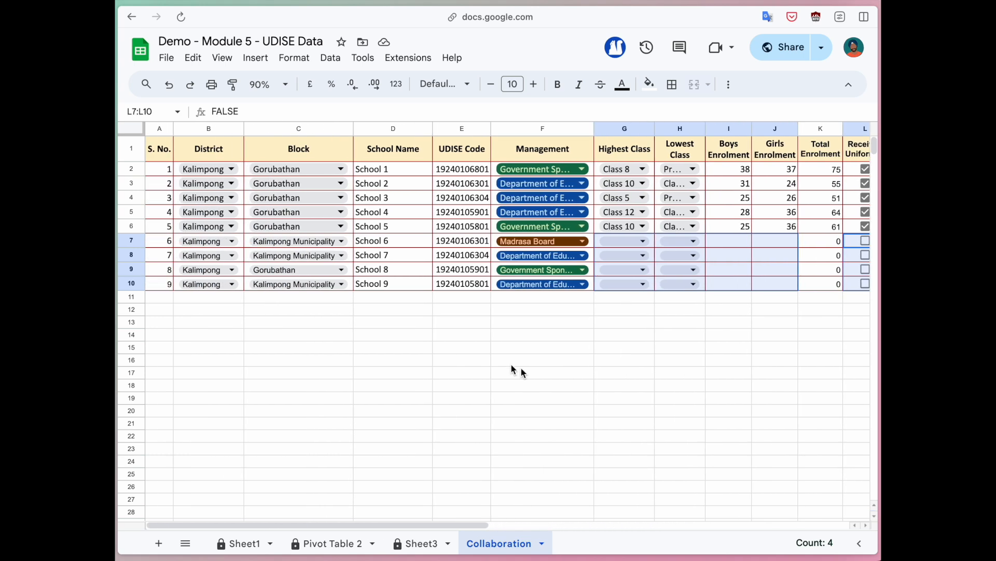
left_click_drag(160, 154, 553, 287)
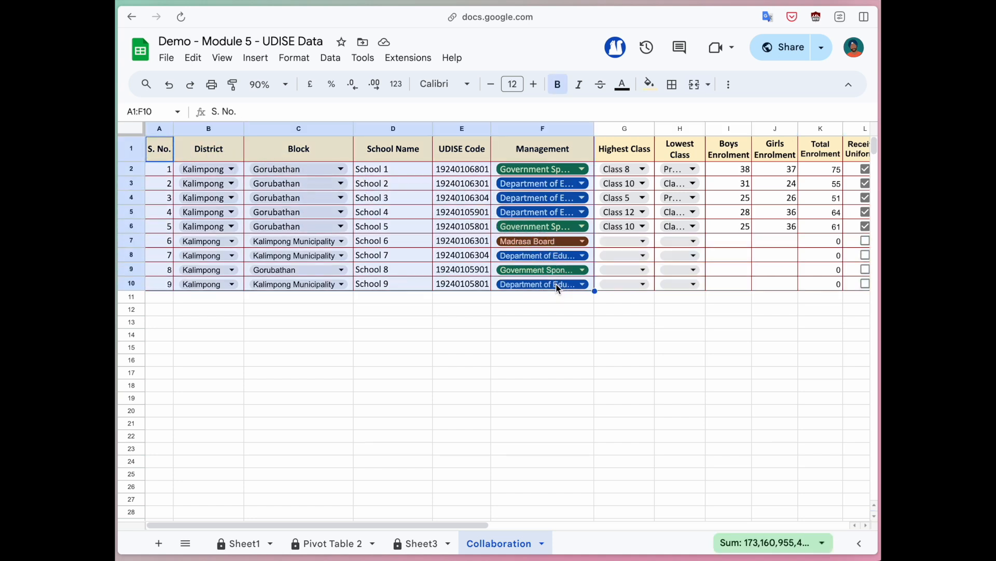
scroll(547, 319, "right", 1)
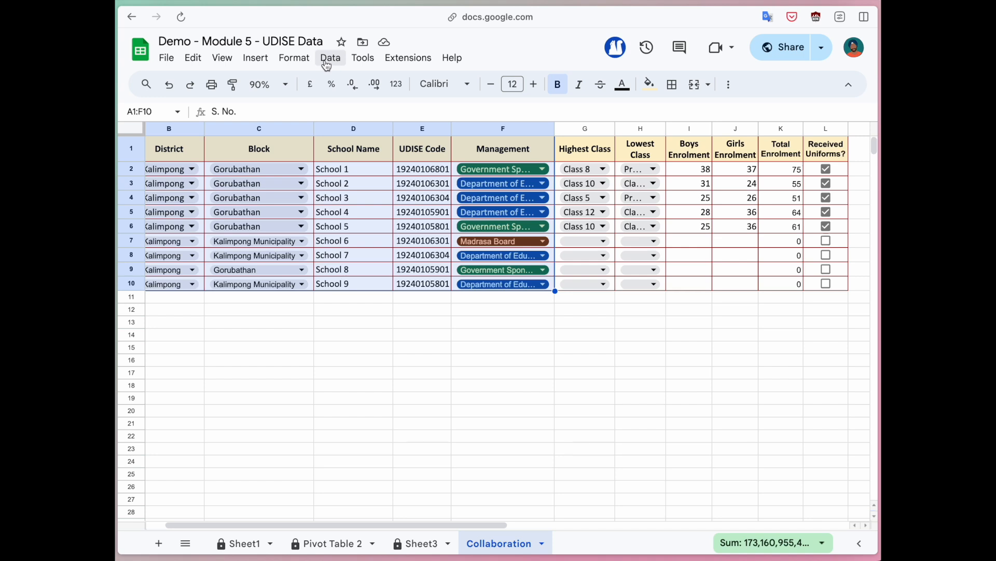
left_click(332, 62)
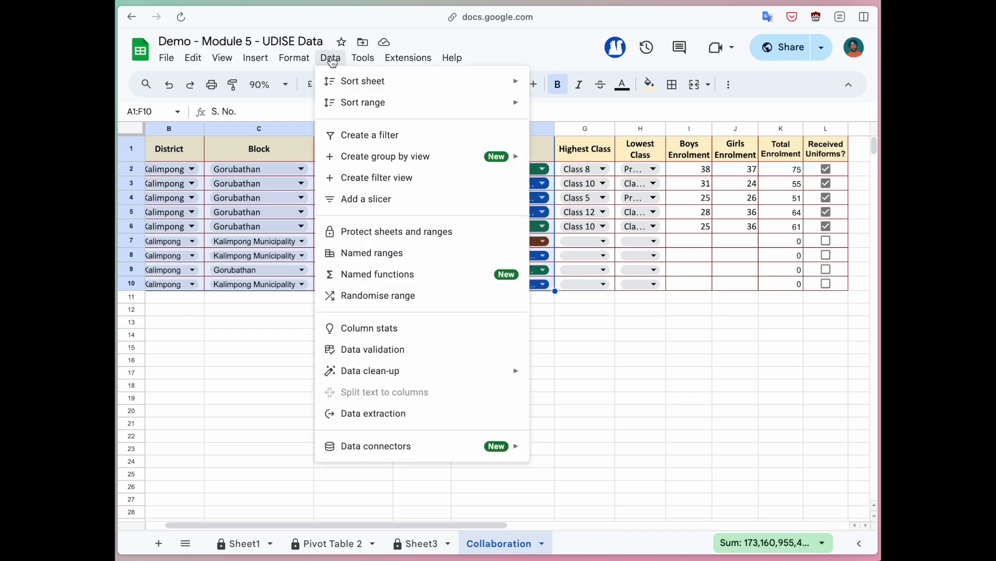
left_click(409, 234)
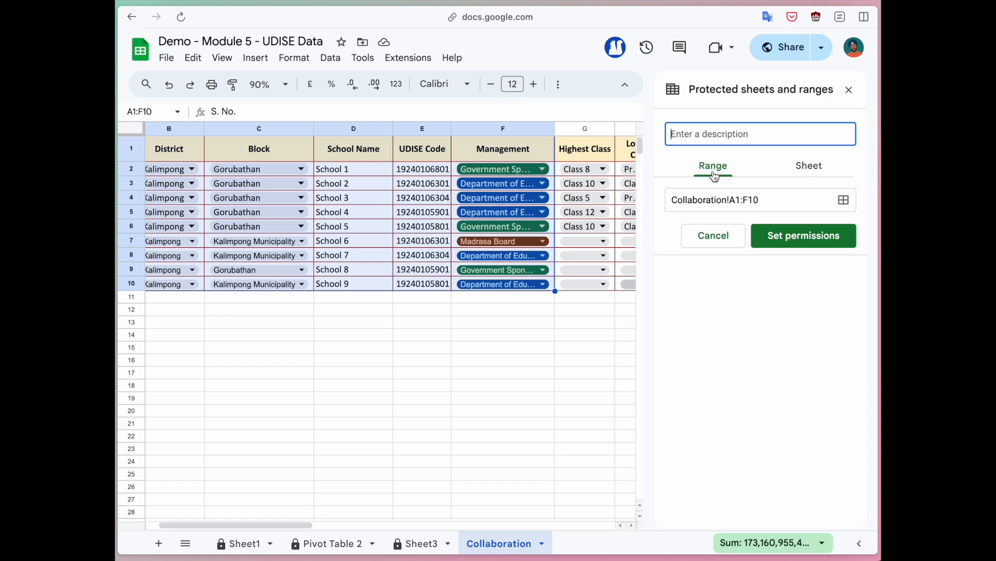
scroll(427, 255, "left", 2)
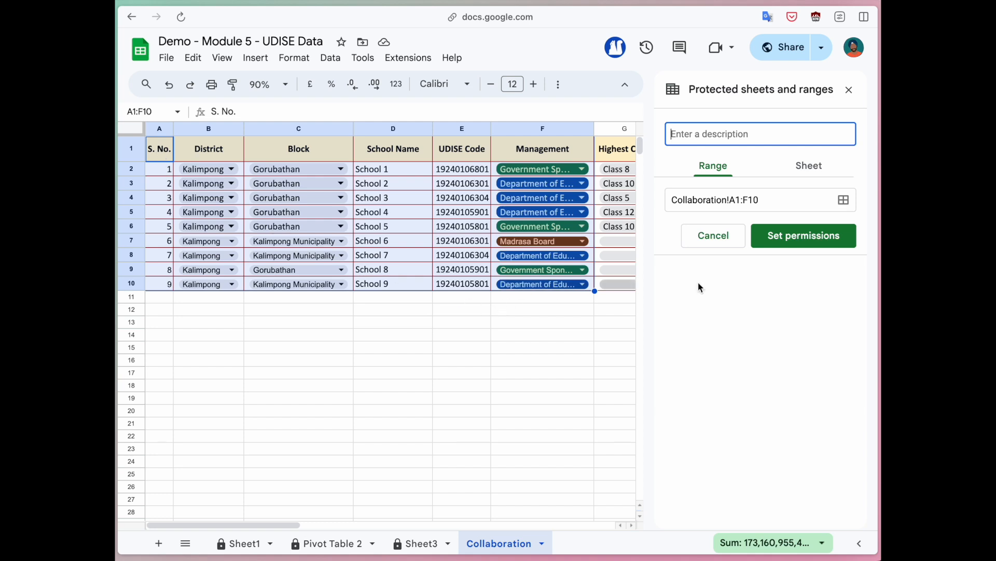
left_click(830, 238)
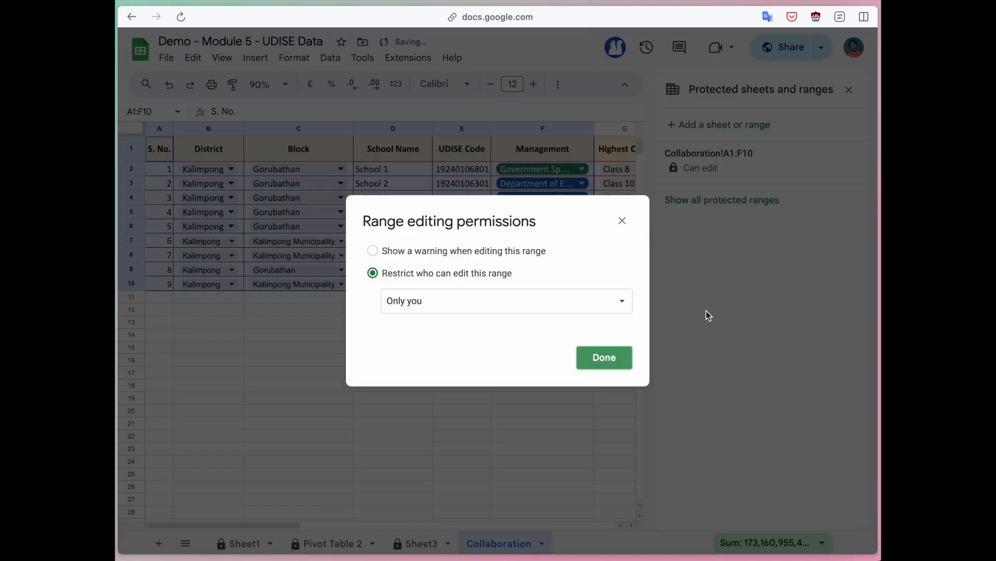
left_click(604, 358)
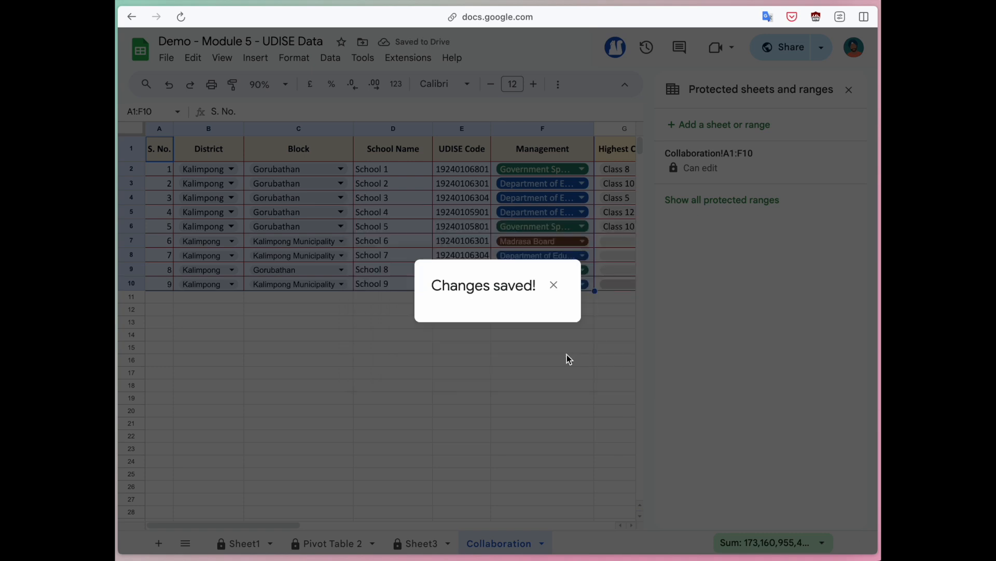
scroll(504, 326, "right", 3)
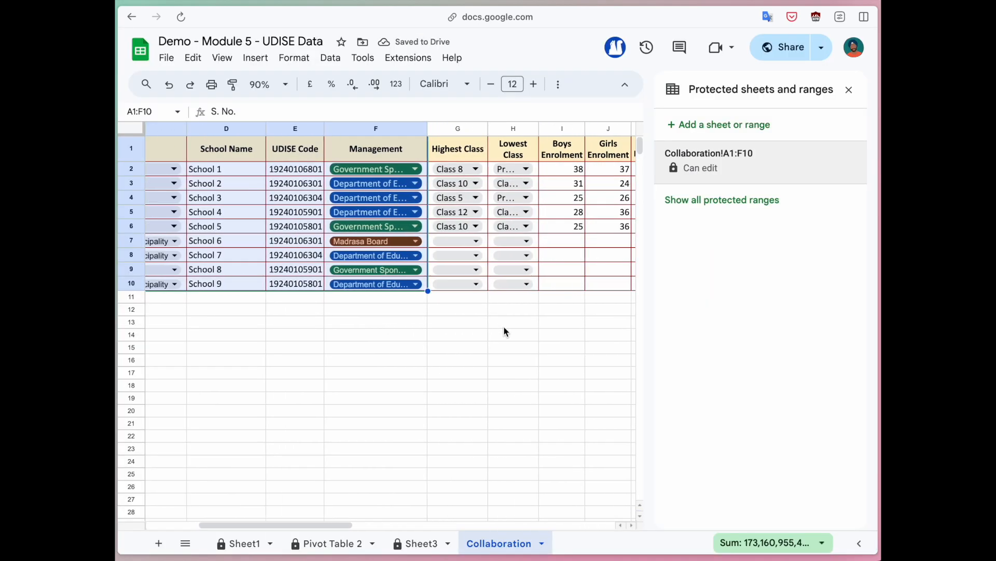
scroll(504, 331, "right", 4)
left_click(304, 150)
Step: Add a protected range for header row G1:L1, editable only by you
left_click_drag(304, 150, 545, 147)
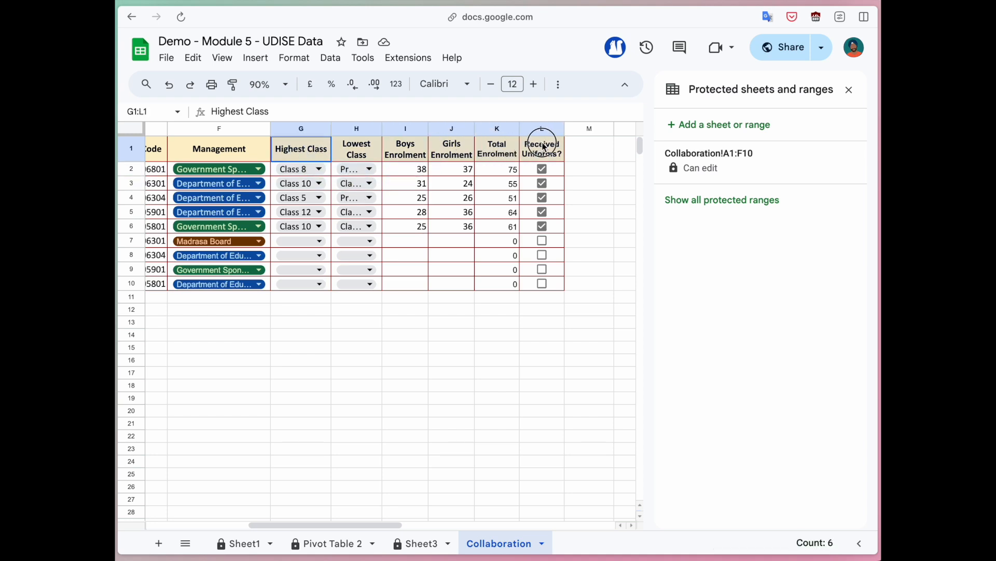
left_click(737, 205)
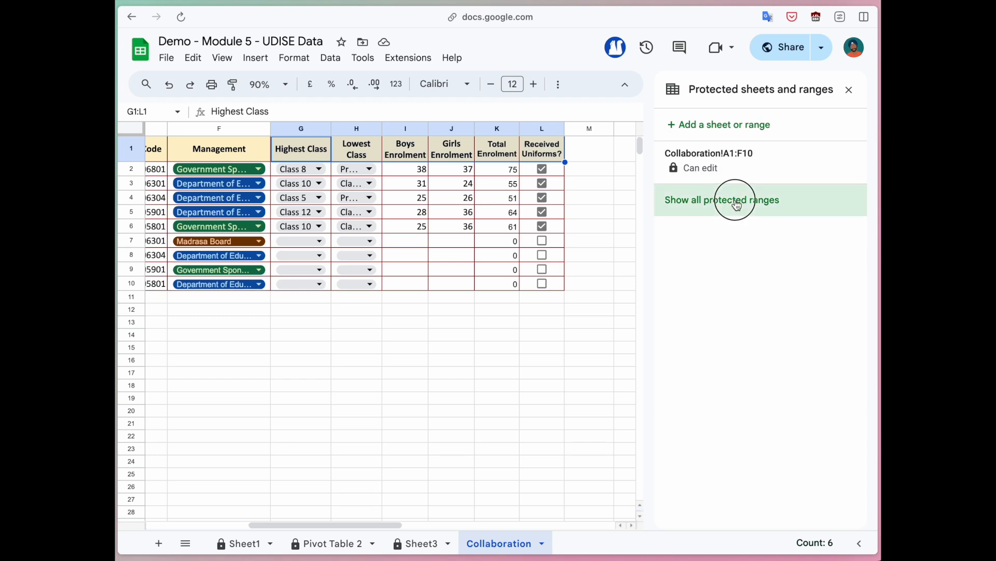
left_click(717, 129)
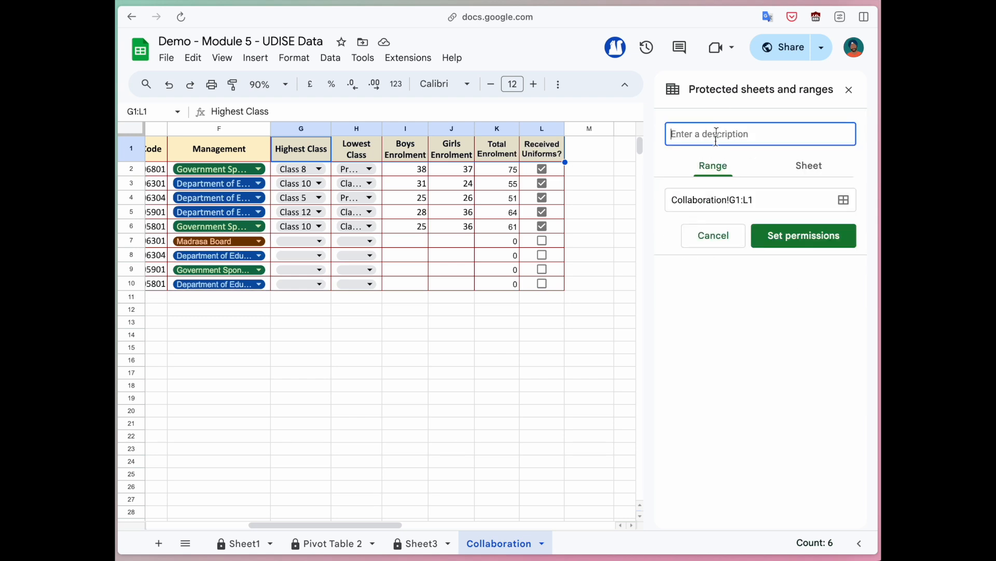
left_click(783, 235)
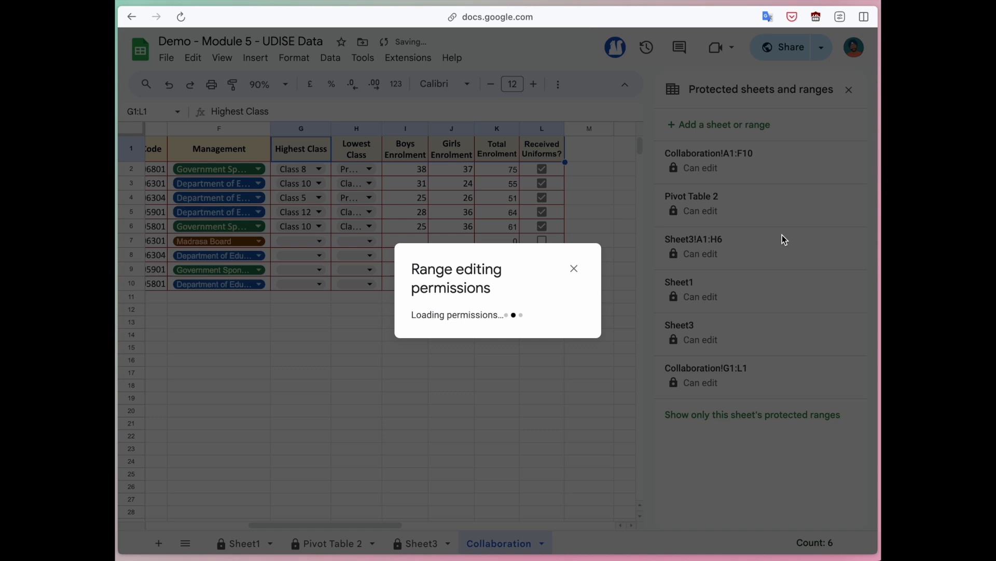
left_click(593, 363)
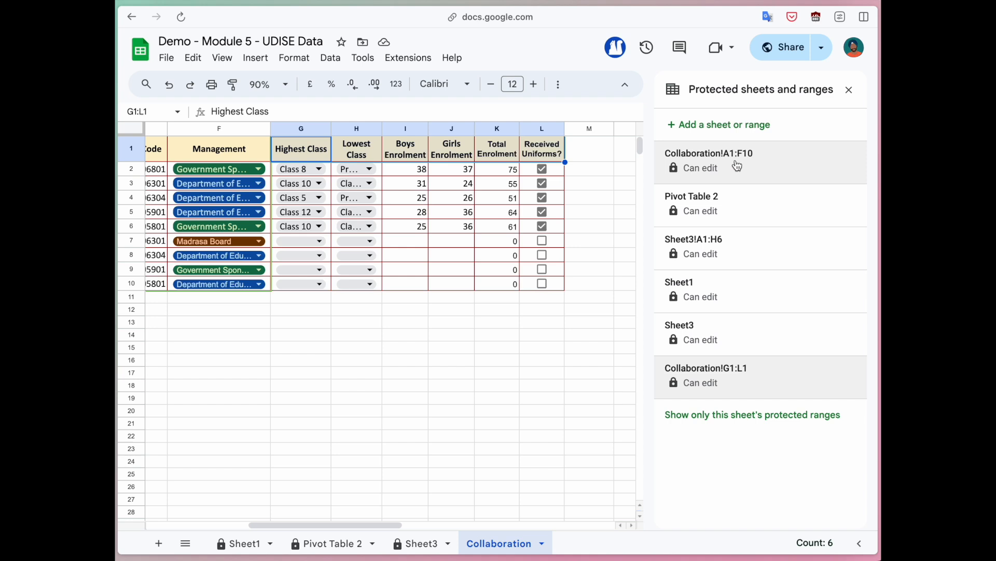
Step: Check the protected ranges A1:F10 and G1:L1 from the all-sheets list
scroll(482, 230, "left", 6)
left_click_drag(160, 149, 554, 292)
scroll(554, 291, "right", 5)
scroll(507, 287, "right", 1)
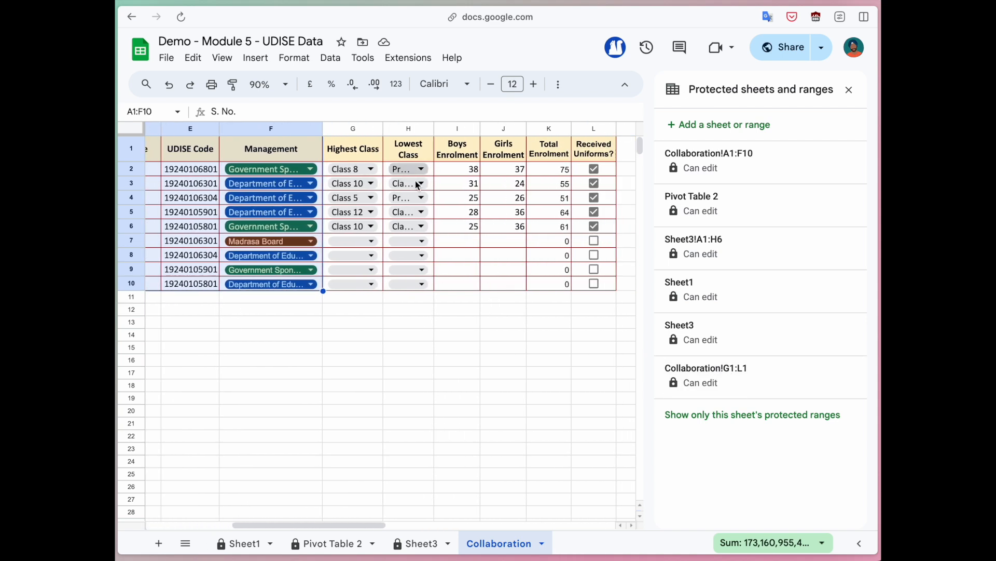
left_click(752, 384)
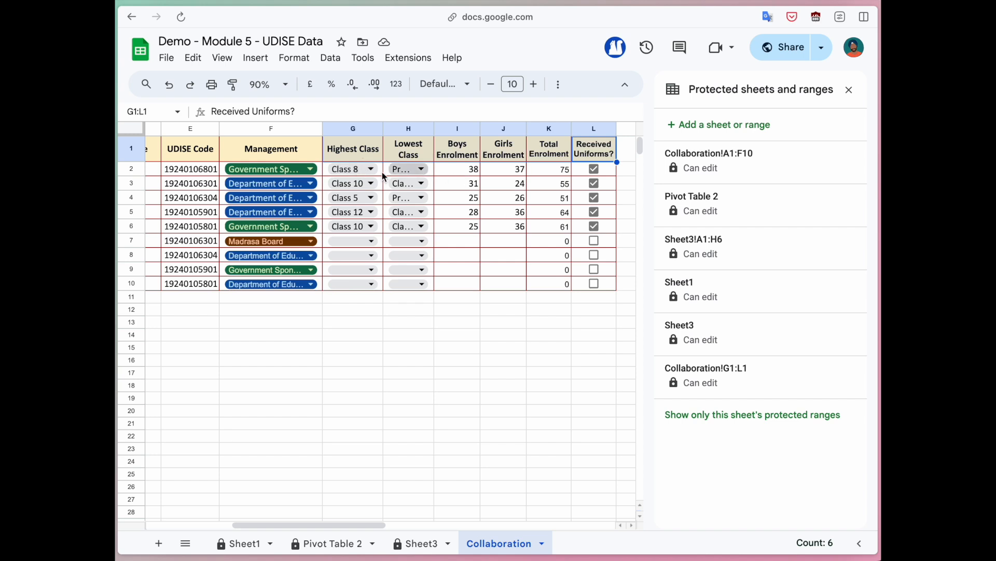
left_click_drag(609, 289, 361, 172)
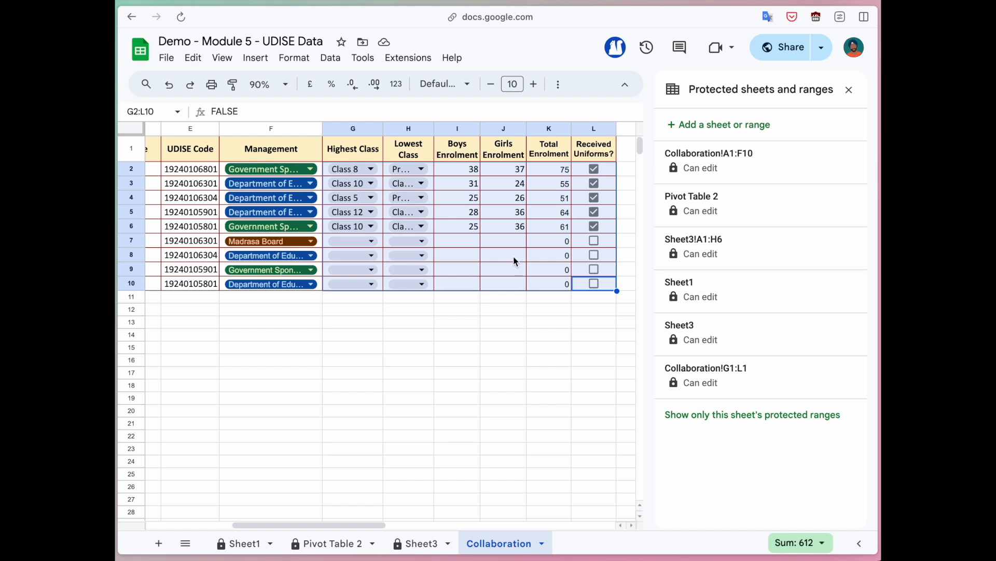
left_click(849, 90)
Step: Copy the spreadsheet's share link from the Share dialog
left_click(626, 215)
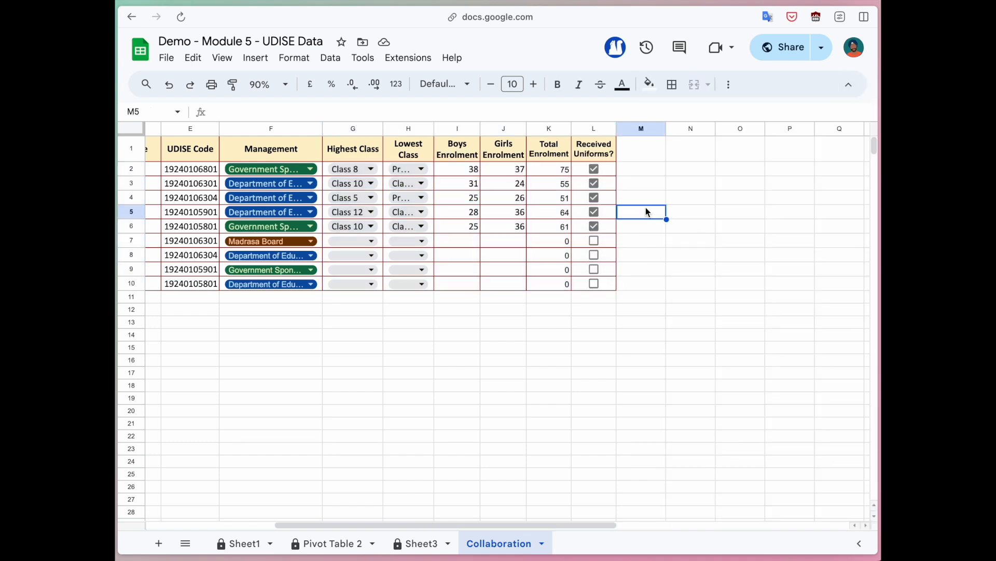
left_click(794, 52)
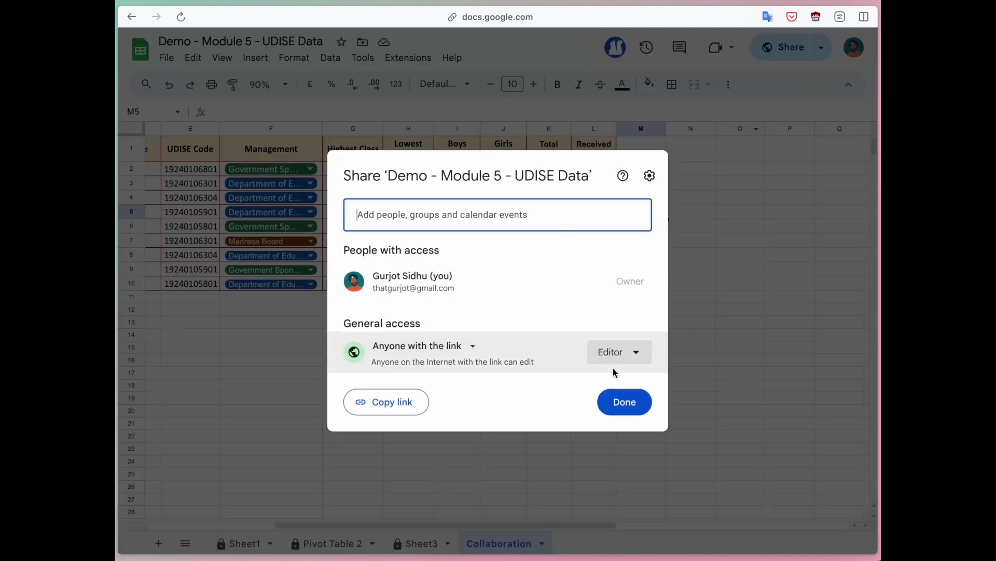
left_click(389, 402)
left_click(635, 407)
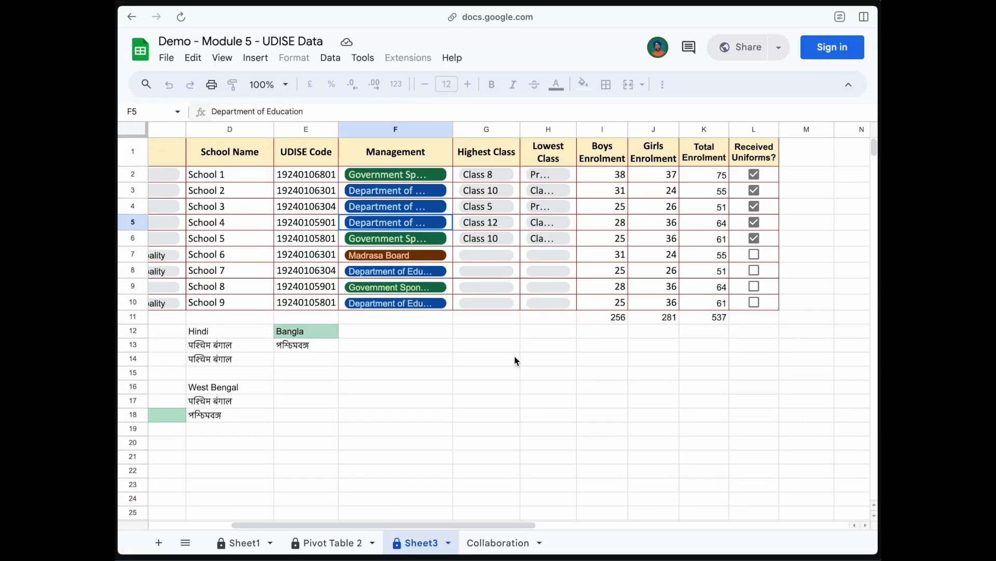
Step: Open the share link in the signed-out browser window and look over Sheet1
key("super+l")
key("super+v")
key("Return")
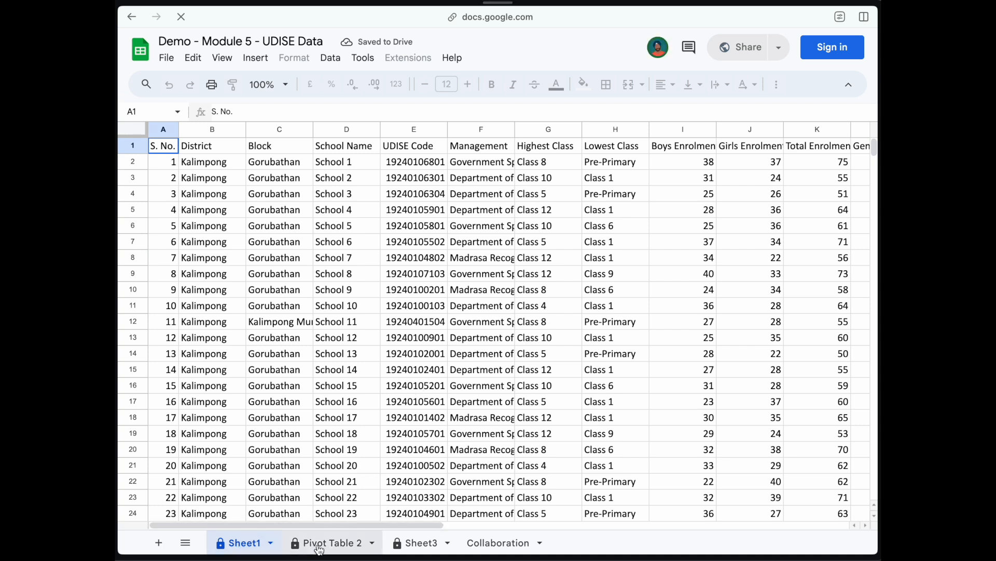
left_click(359, 323)
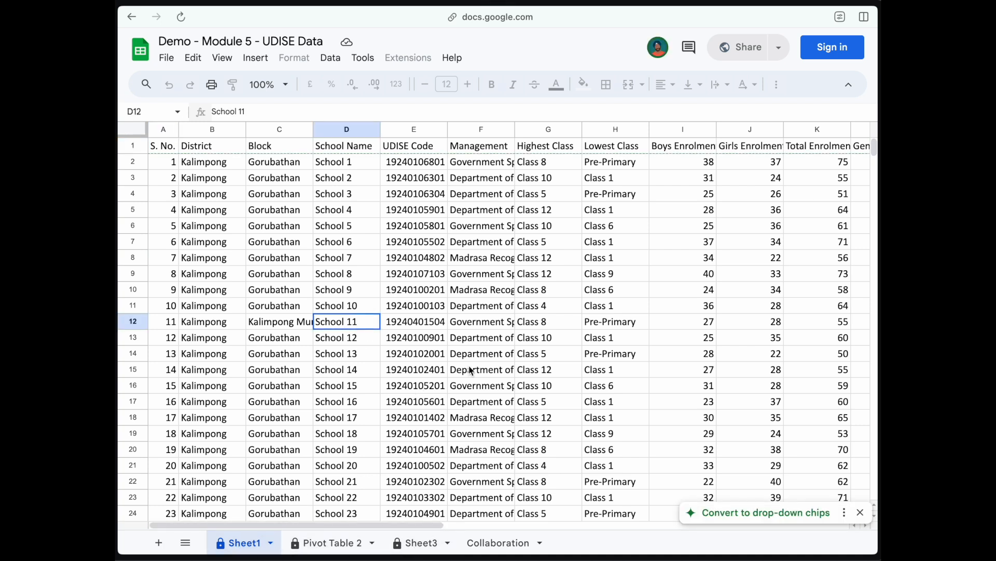
left_click(461, 369)
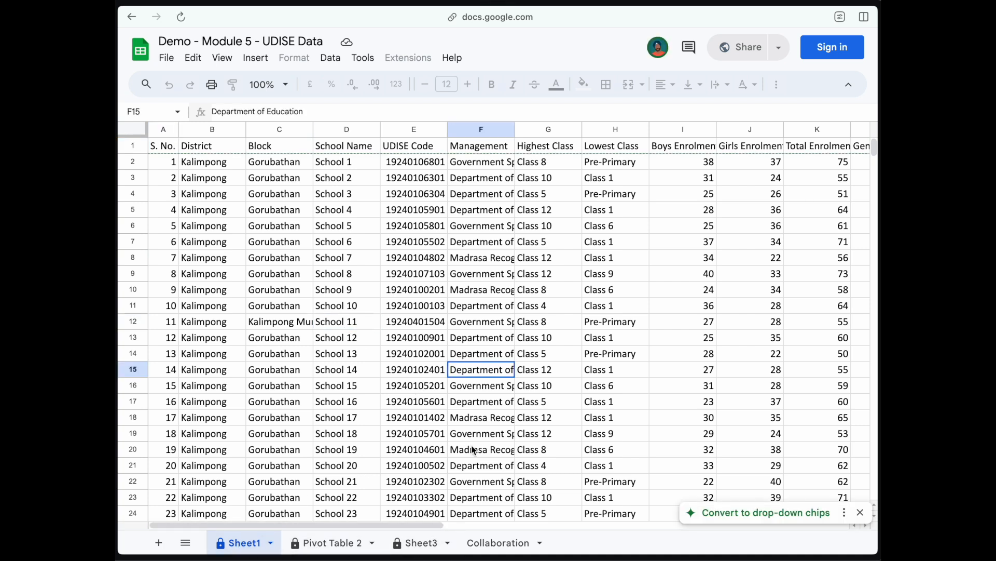
Step: On Collaboration, try editing School 4's cell and dismiss the protected-cell warning
left_click(494, 543)
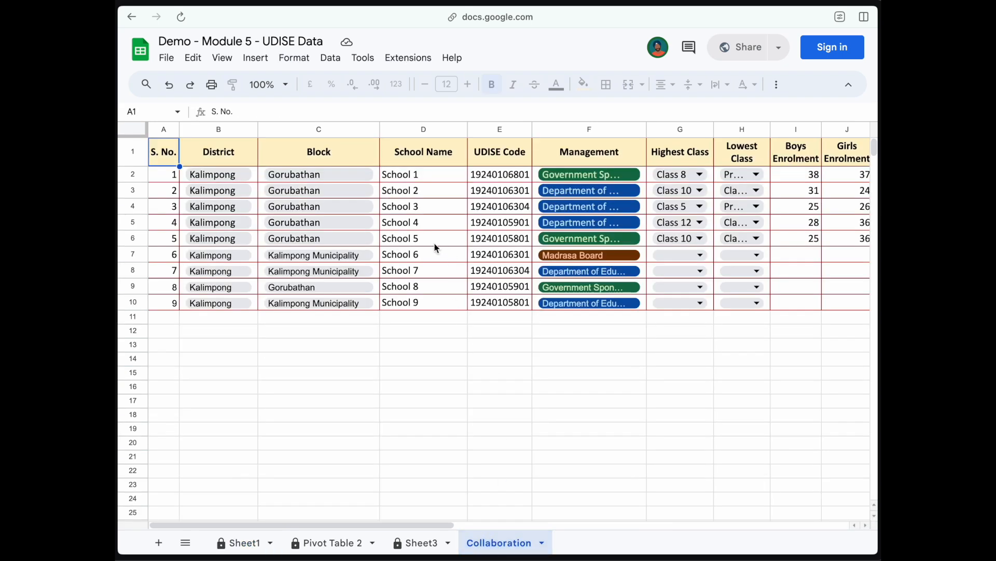
double_click(421, 222)
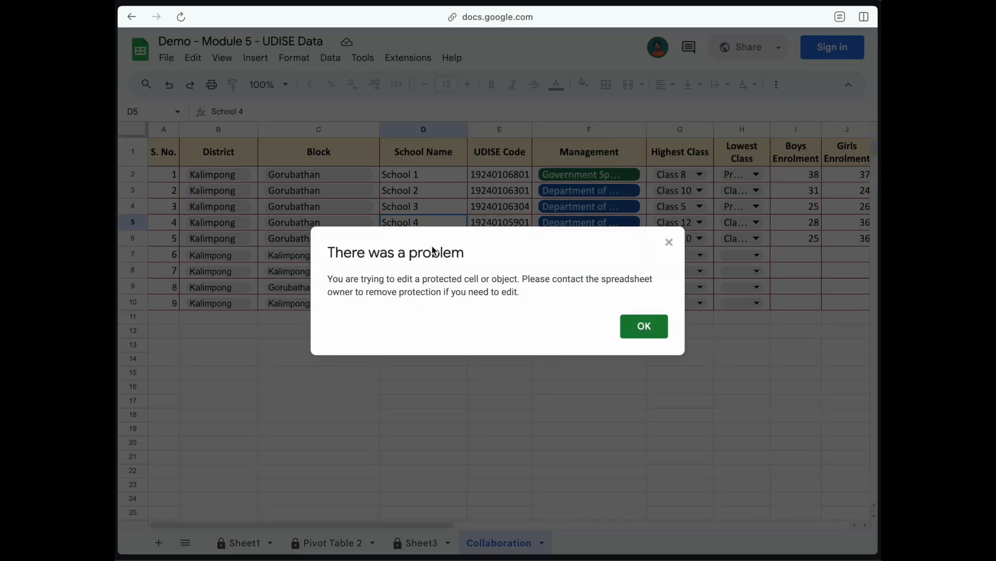
left_click_drag(332, 278, 475, 293)
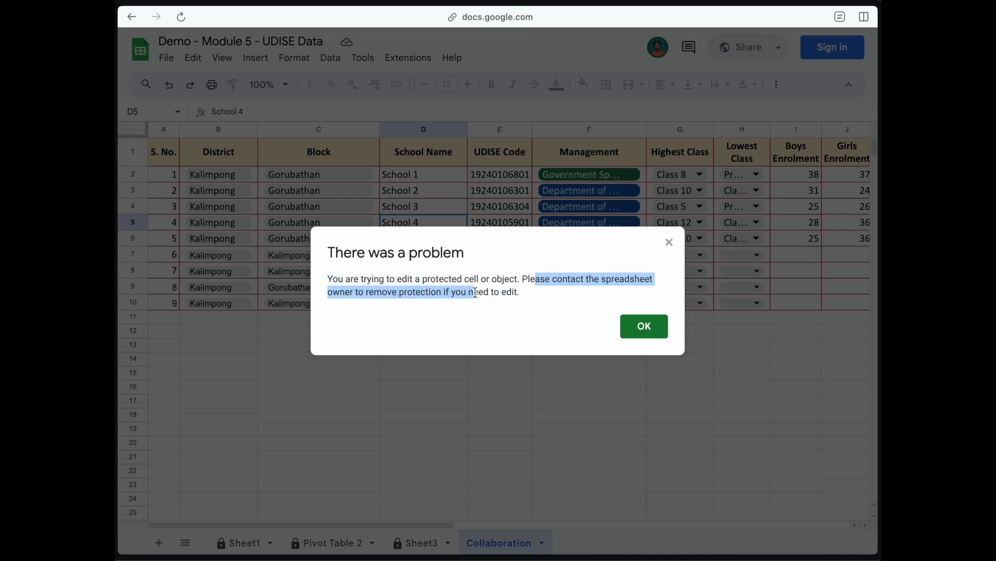
left_click(649, 326)
left_click(504, 259)
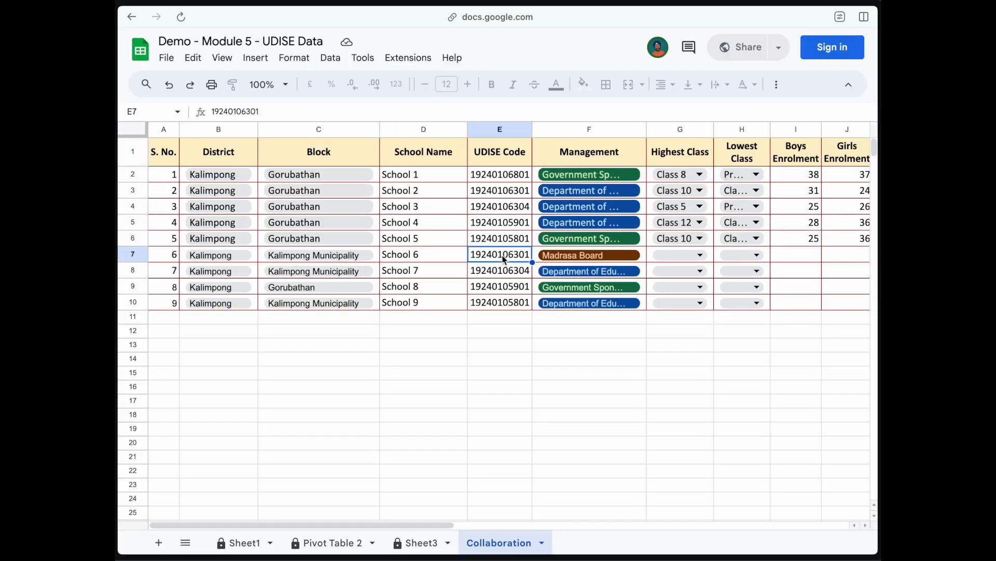
Step: Check the enrolment totals and set School 6's highest class to Class 12
scroll(504, 259, "right", 5)
scroll(506, 259, "right", 3)
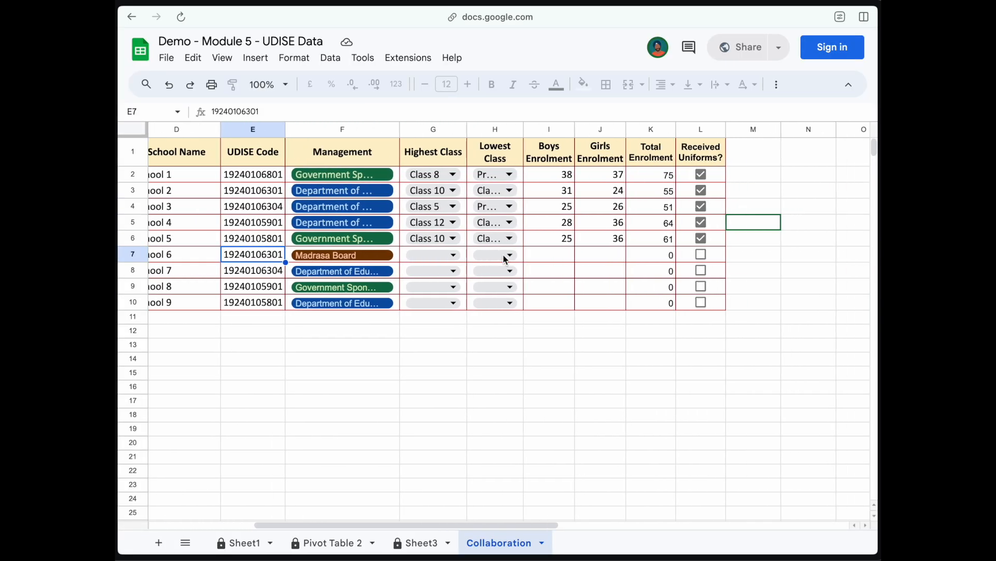
left_click_drag(476, 174, 605, 306)
left_click(604, 305)
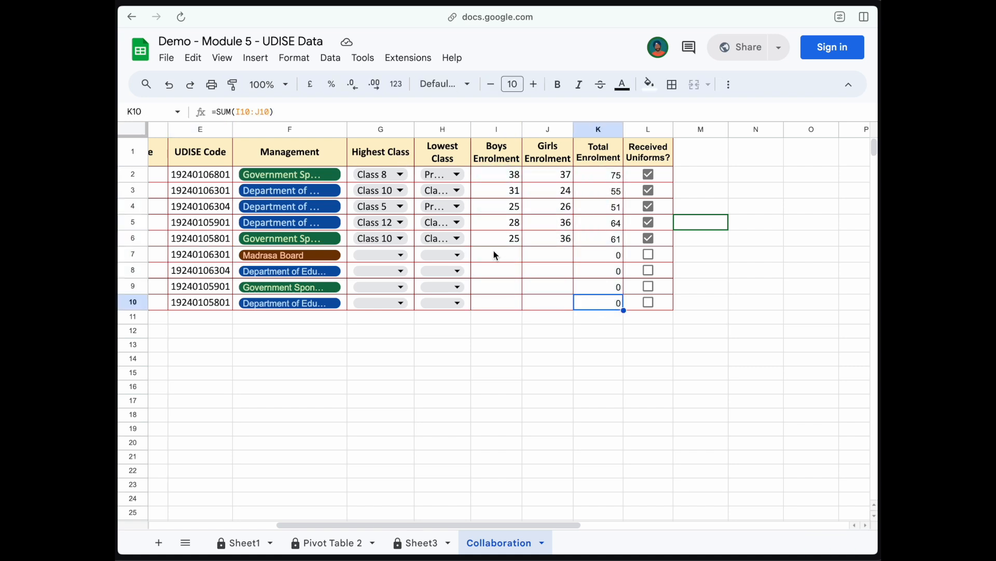
left_click(400, 254)
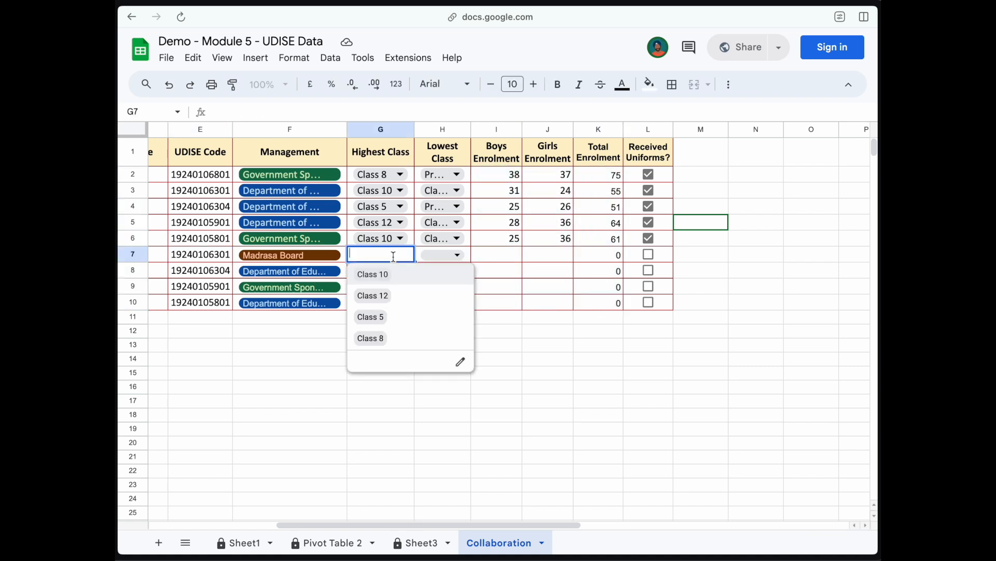
left_click(383, 295)
left_click_drag(474, 129, 514, 130)
left_click(643, 325)
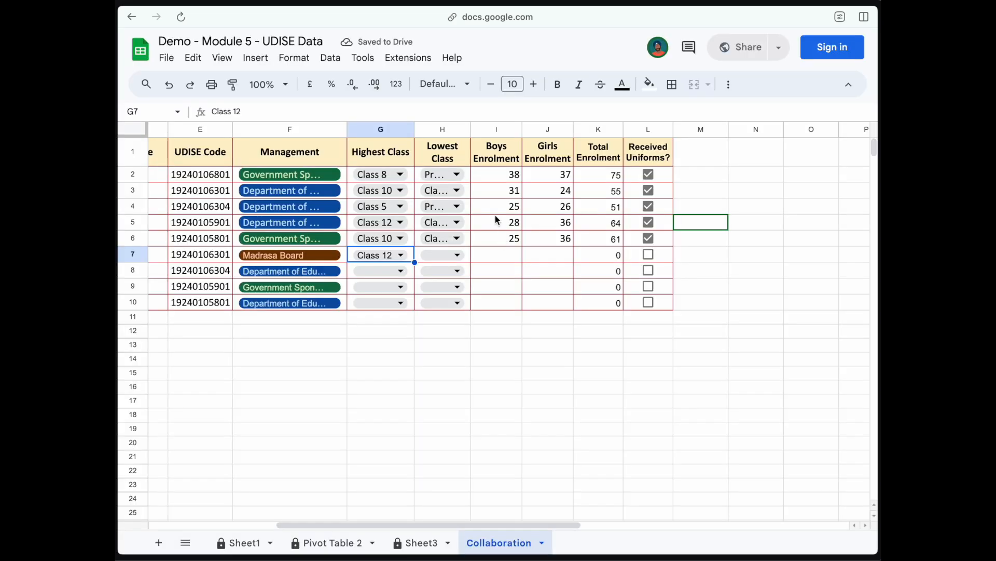
Step: Pick lowest classes Class 6, Class 6 and Class 9 from the Lowest Class chips
left_click(455, 174)
left_click(448, 218)
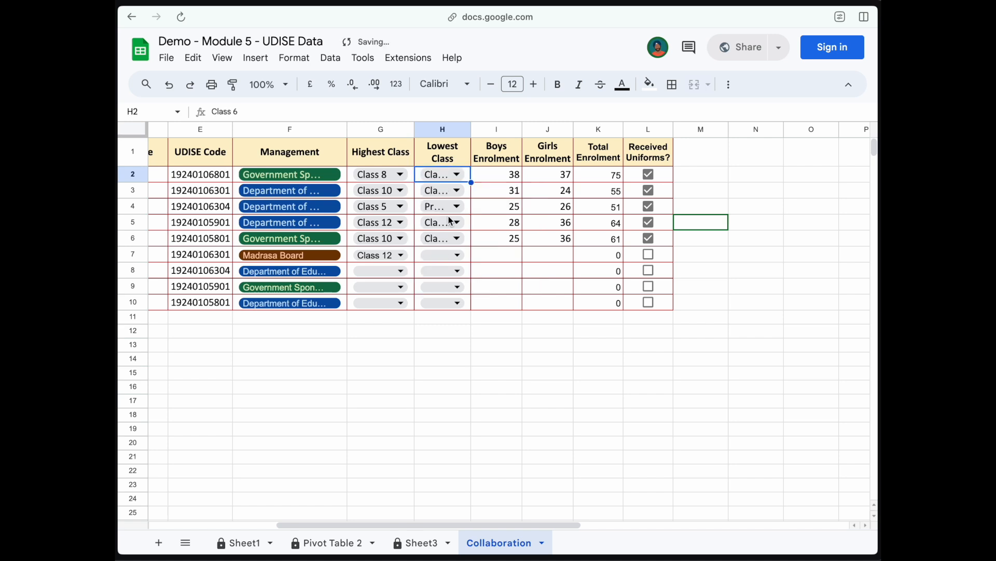
left_click(456, 206)
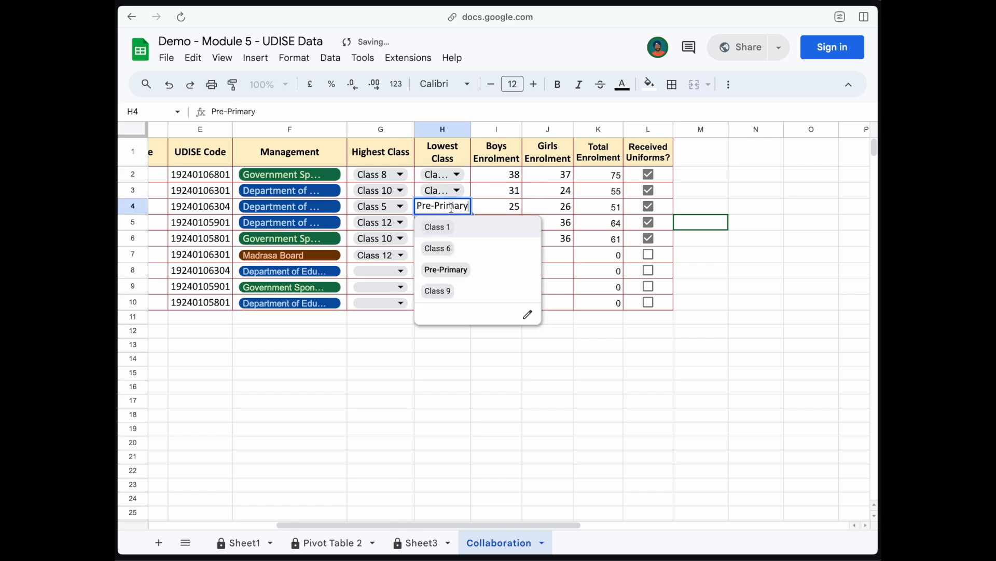
left_click(442, 292)
Step: Enter enrolment 23 in I8, 12 in I7, J7 and J10, and 53 in J8
left_click(507, 270)
type("23")
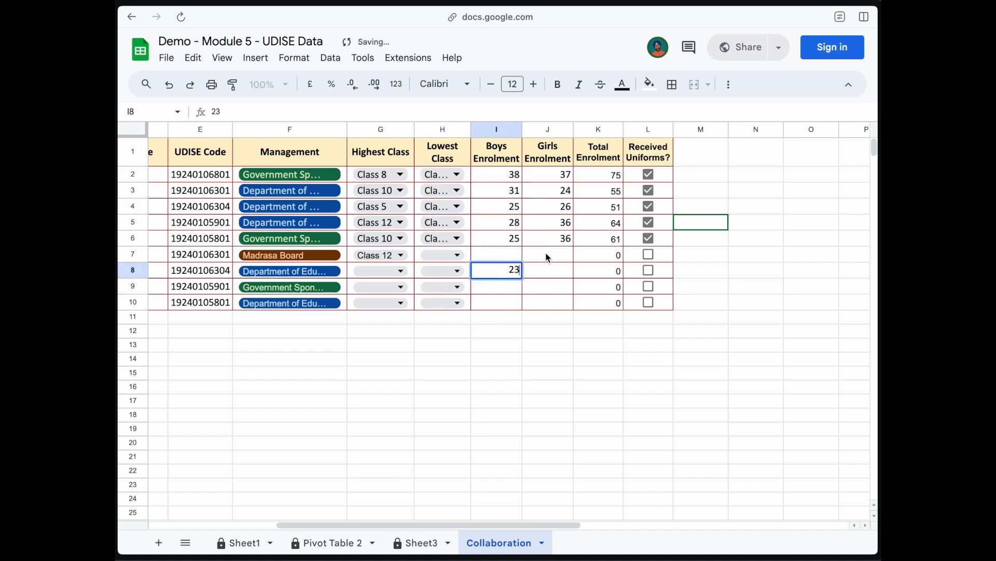
left_click(549, 257)
type("12")
left_click(516, 259)
type("12")
left_click(547, 302)
type("12")
left_click(548, 271)
type("53")
Step: Enter enrolment 32 in I9, 623 in I10 and 23 in J9
left_click(502, 289)
type("32")
left_click(552, 292)
left_click(507, 300)
type("623")
left_click(547, 291)
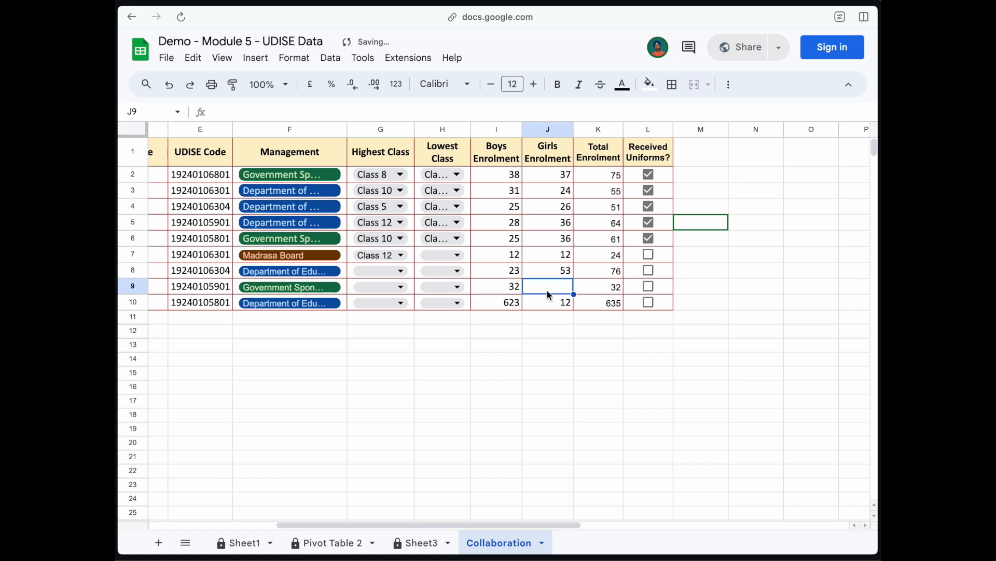
type("23")
left_click(599, 289)
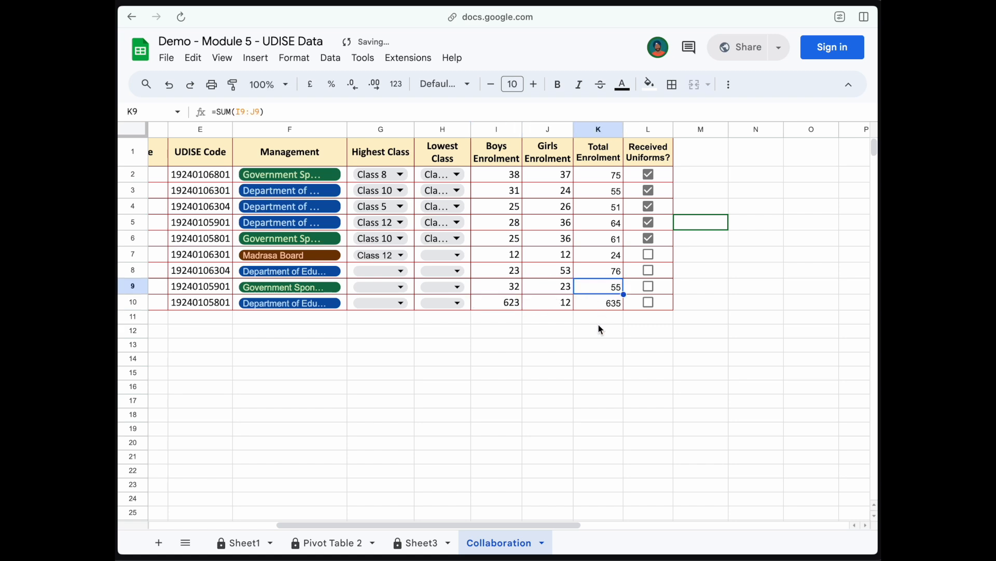
Step: Tick Received Uniforms for rows 8, 9 and 10
left_click(649, 287)
left_click(648, 270)
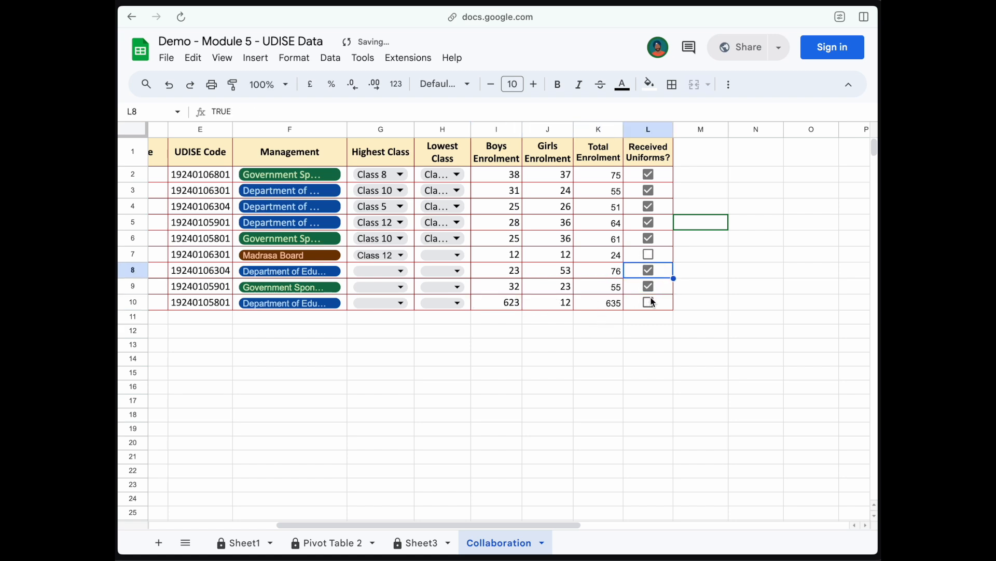
left_click(650, 302)
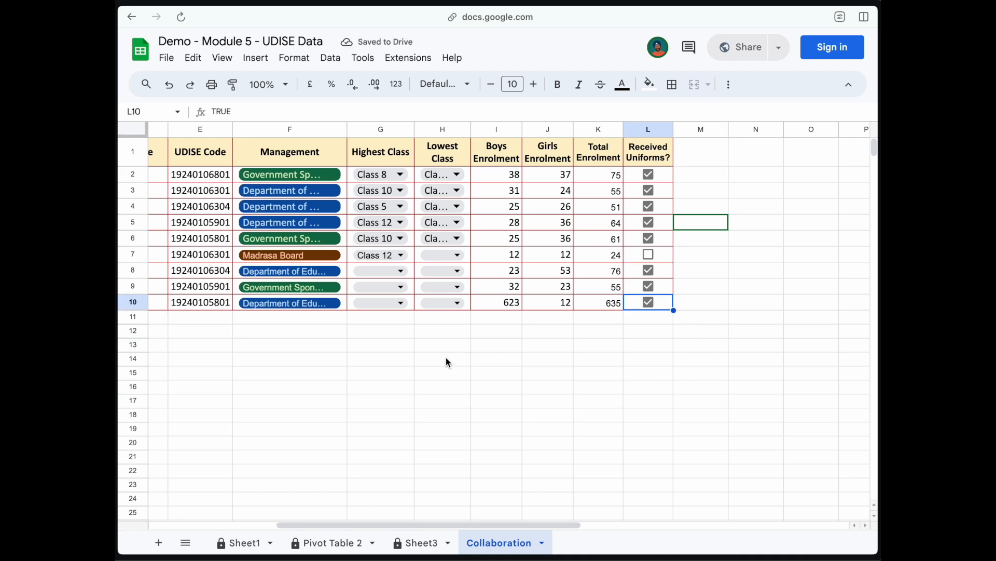
scroll(448, 362, "left", 5)
left_click_drag(164, 155, 568, 301)
Step: Select header cells G1 to L1 and scroll around the Collaboration table
scroll(407, 160, "right", 5)
left_click_drag(409, 154, 678, 156)
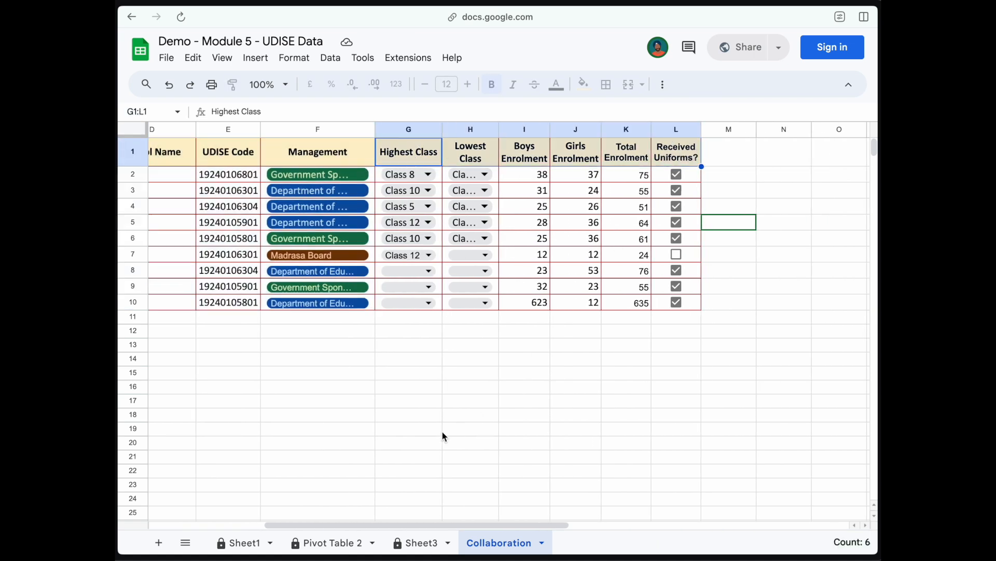
scroll(442, 431, "left", 4)
scroll(236, 361, "down", 10)
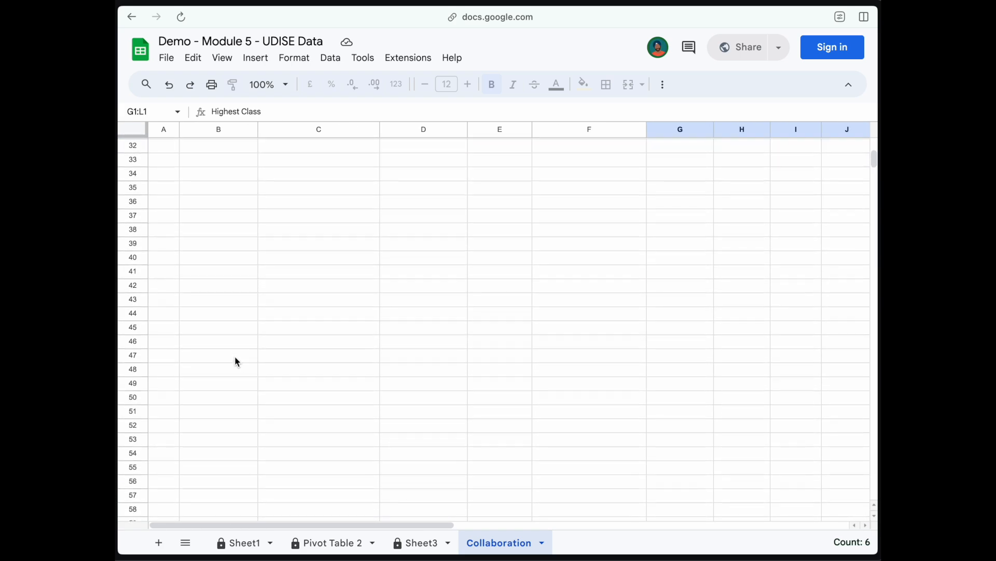
scroll(237, 360, "right", 6)
scroll(236, 360, "up", 11)
scroll(237, 361, "left", 1)
scroll(236, 361, "right", 2)
scroll(236, 361, "down", 4)
scroll(236, 360, "left", 6)
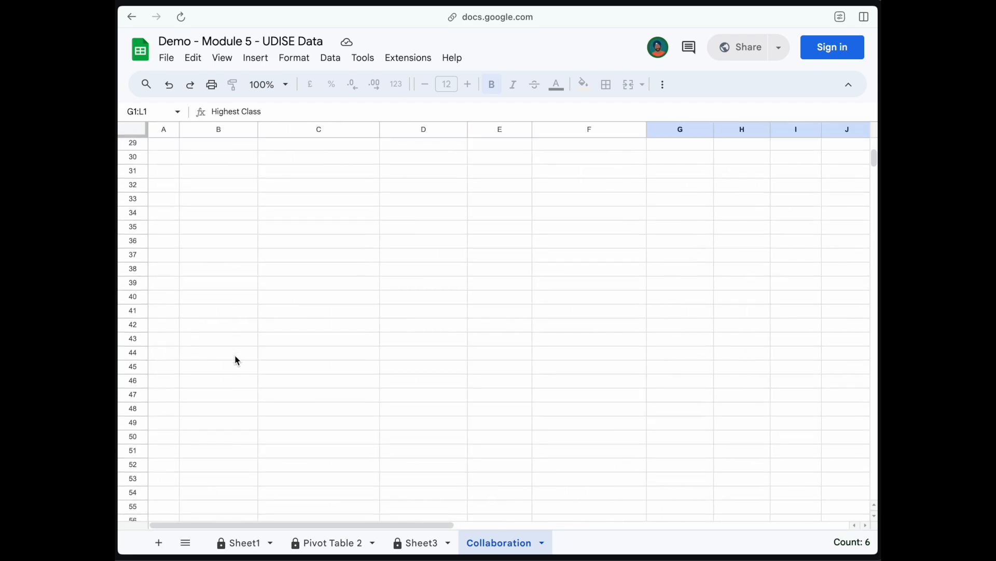
scroll(237, 361, "up", 5)
scroll(234, 356, "down", 1)
Step: Enter test values below the table: Items in C15, 124 in F18, 12 in D22, 125 in C21
left_click(322, 318)
type("Gu")
type("Items")
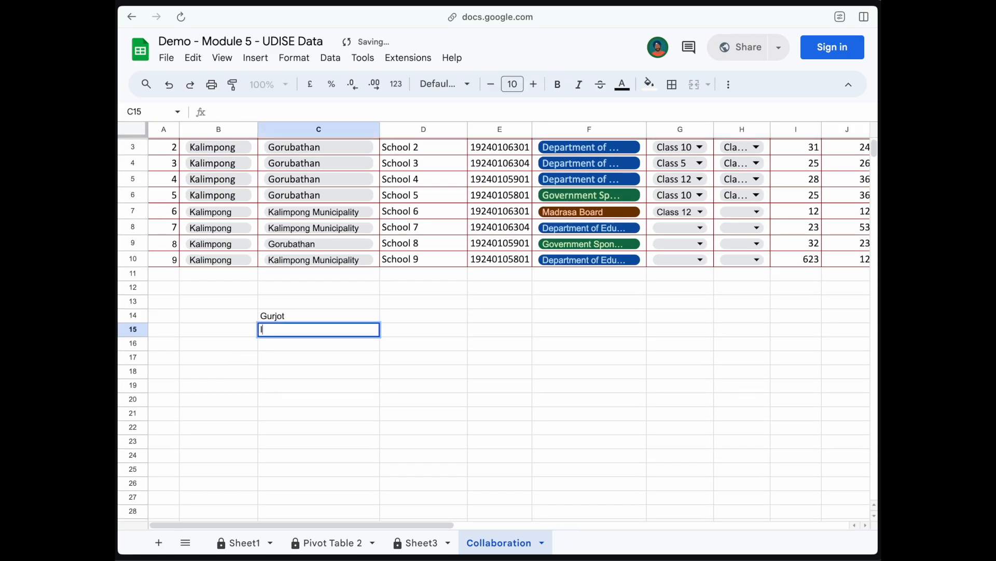
key("Return")
left_click(576, 370)
type("124")
left_click(402, 429)
type("12")
left_click(332, 414)
type("125")
left_click(485, 332)
Step: Add more 125 test values further right and lower, in J14 and E29
scroll(486, 332, "right", 6)
left_click(506, 331)
type("125")
left_click(444, 420)
scroll(444, 421, "down", 1)
scroll(444, 420, "left", 1)
scroll(445, 424, "down", 2)
scroll(322, 383, "left", 1)
left_click(323, 384)
type("125")
left_click(198, 347)
Step: Enter 12 in B22 and scroll back over the table
scroll(198, 353, "left", 3)
left_click(198, 292)
type("12")
left_click(202, 226)
scroll(202, 226, "up", 4)
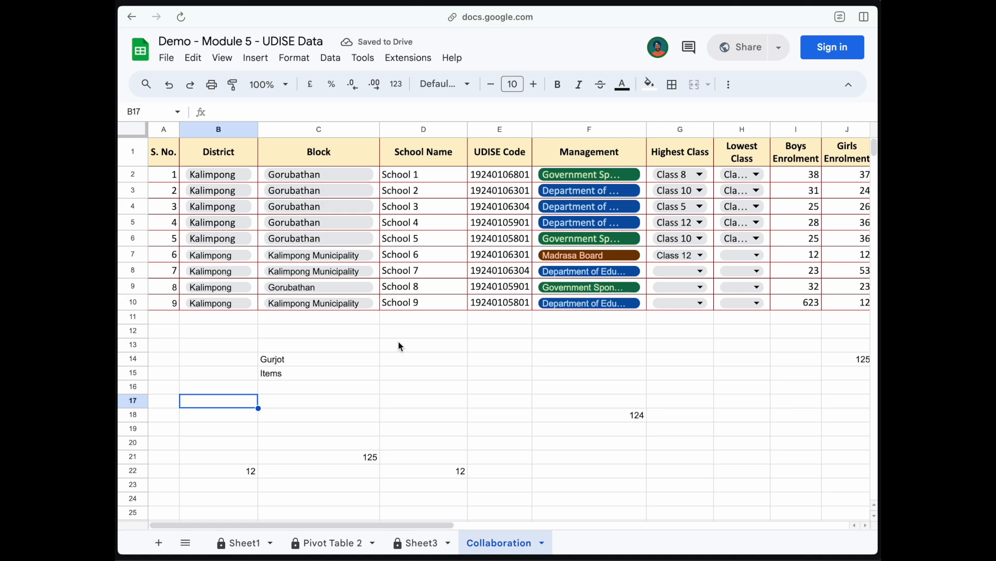
scroll(400, 346, "right", 3)
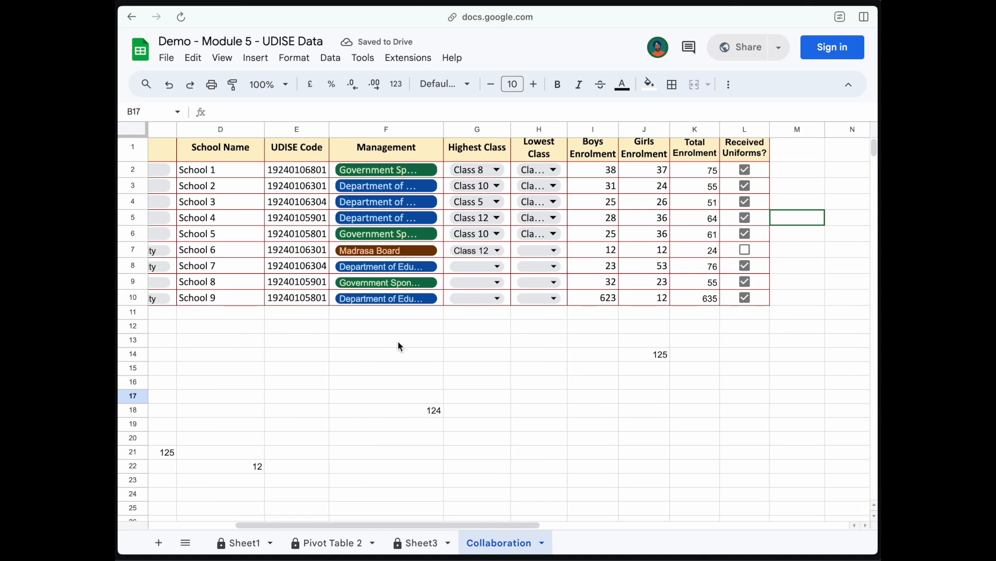
scroll(400, 346, "left", 3)
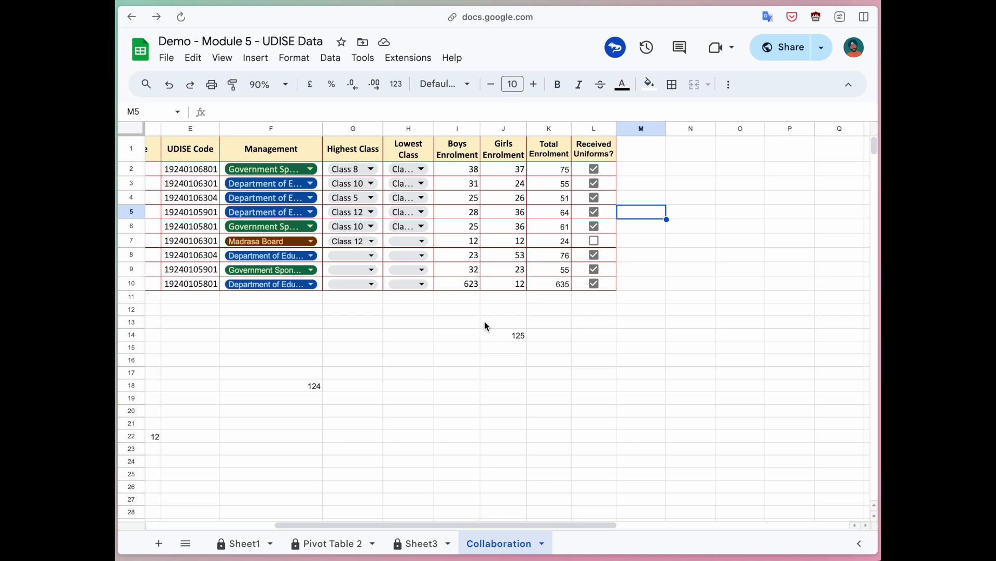
left_click(782, 48)
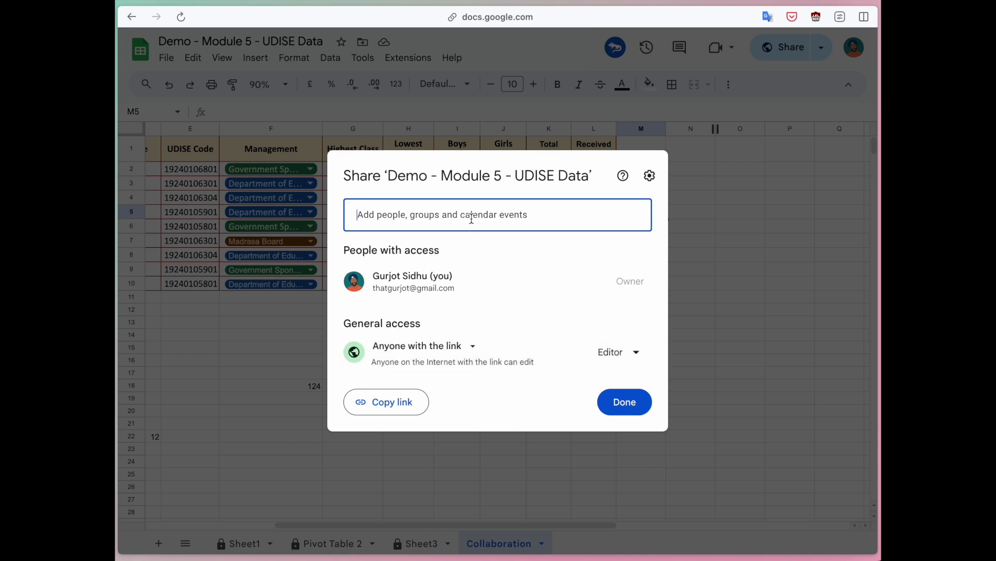
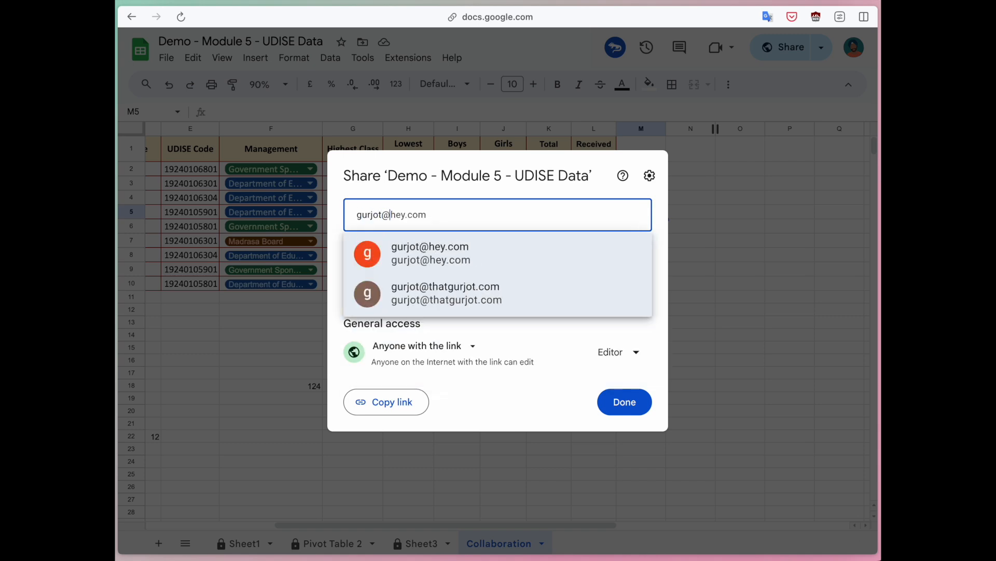
key("Return")
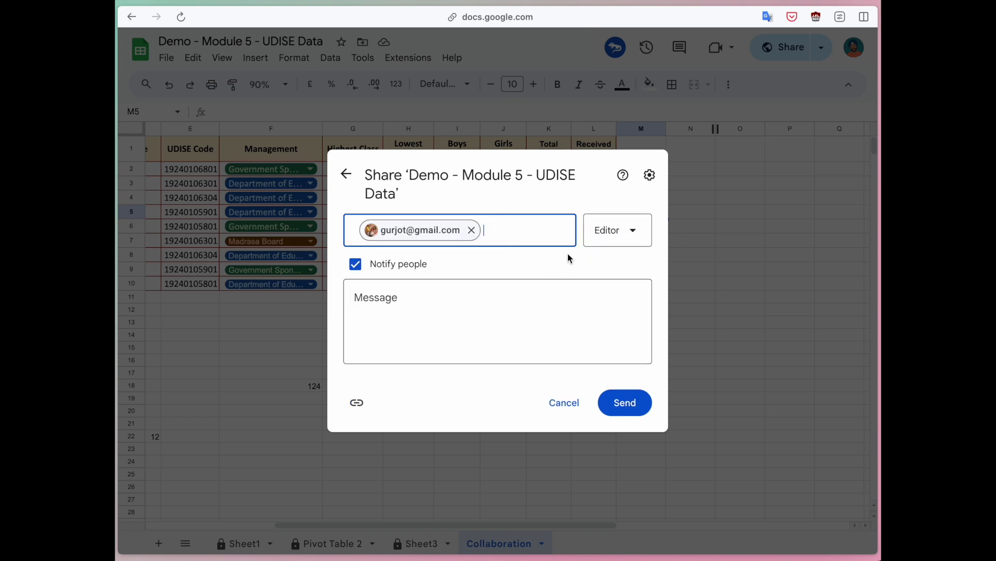
left_click(607, 231)
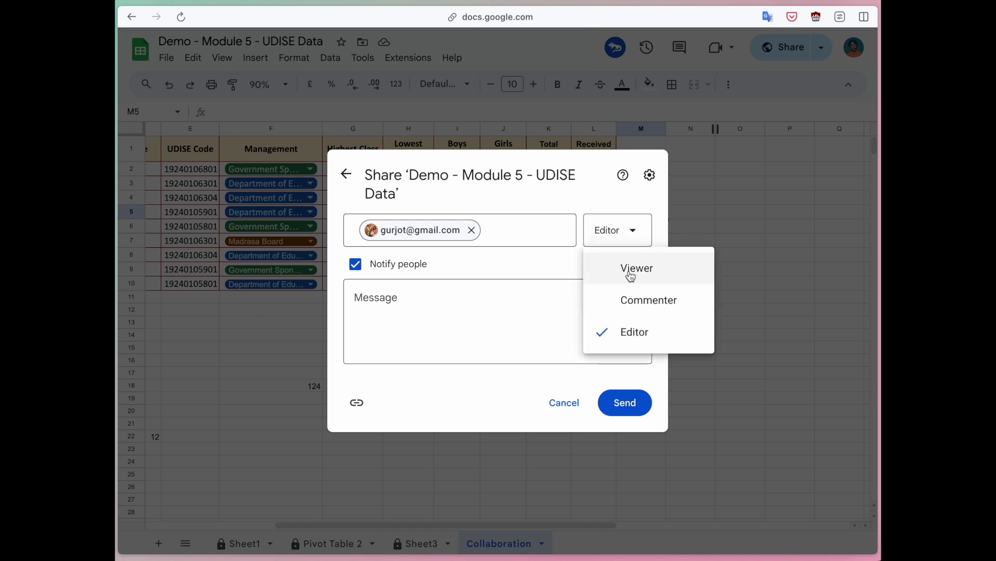
left_click(587, 228)
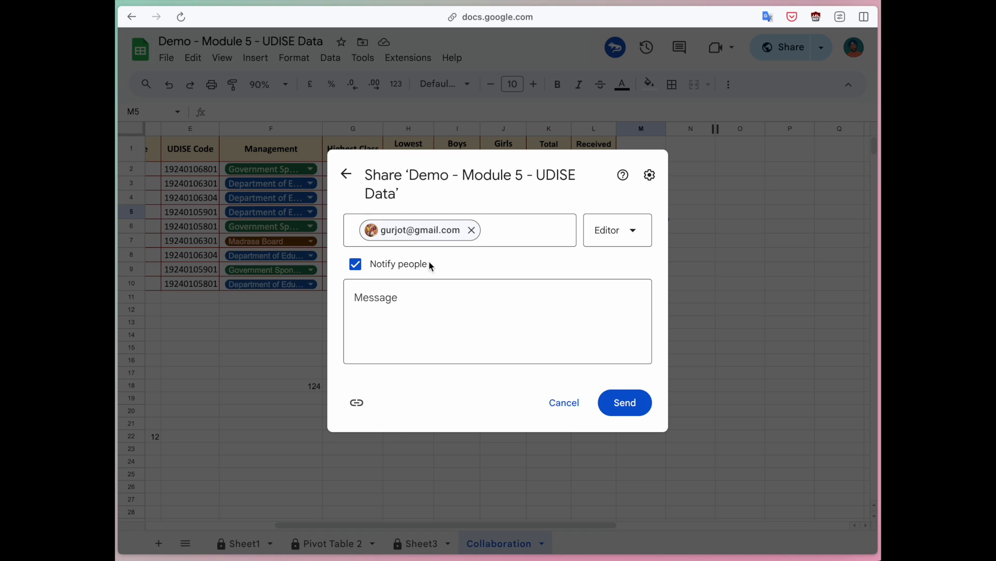
left_click(346, 174)
left_click(698, 254)
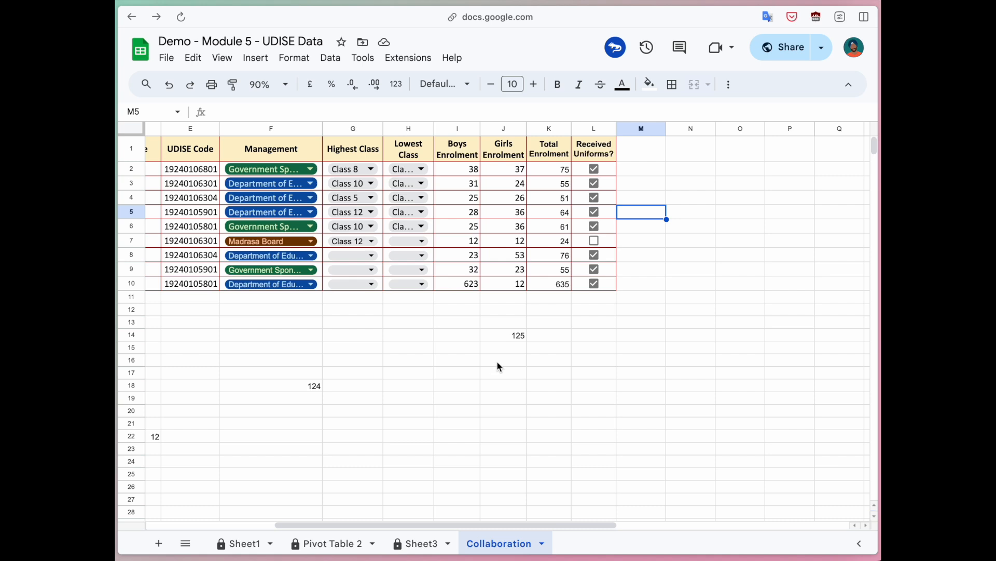
Step: Open Sheet1's protection settings from the Data menu's protected sheets and ranges list
left_click(329, 58)
left_click(392, 231)
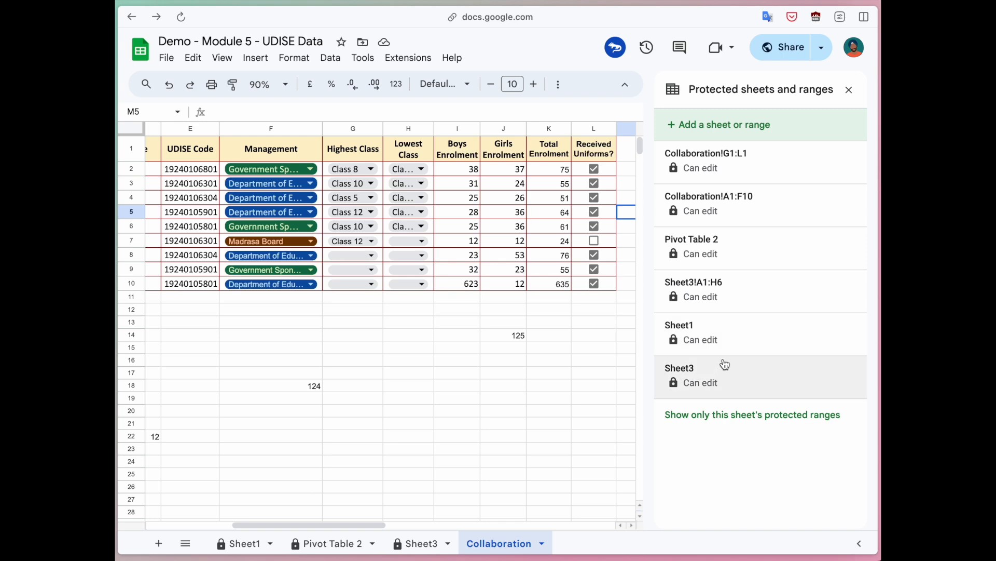
left_click(238, 543)
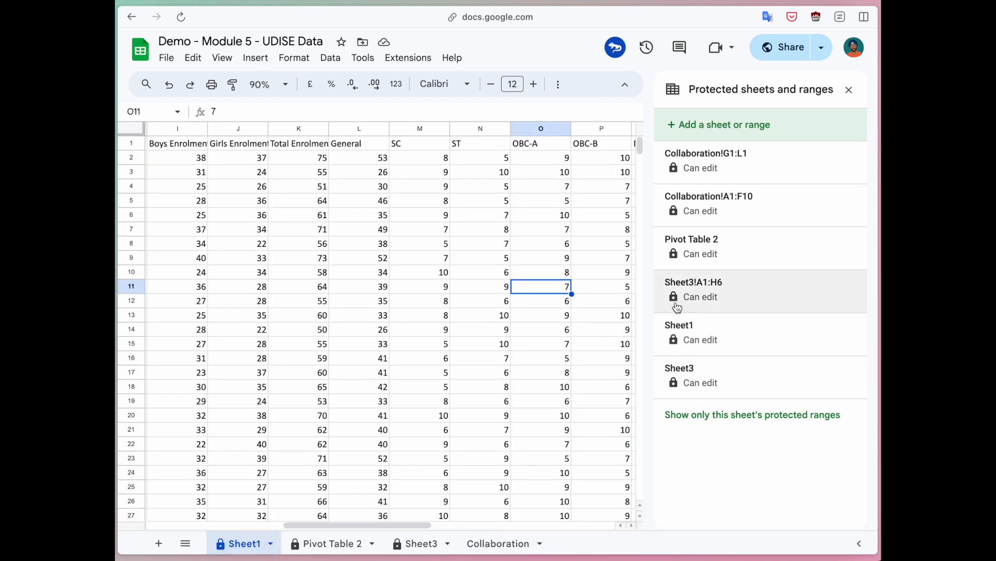
left_click(730, 332)
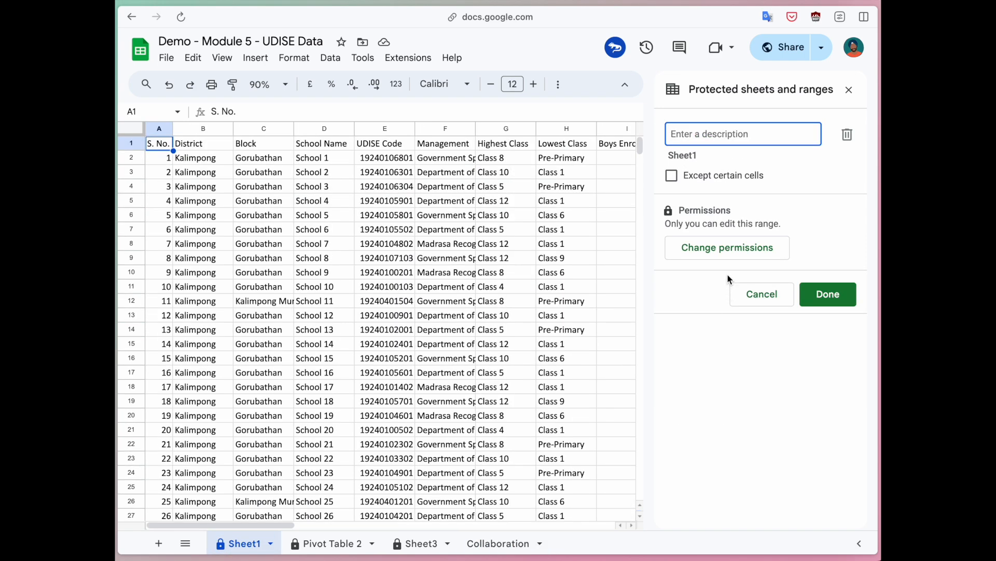
Step: Restrict Sheet1 editing to a custom list, adding another collaborator as editor
left_click(714, 246)
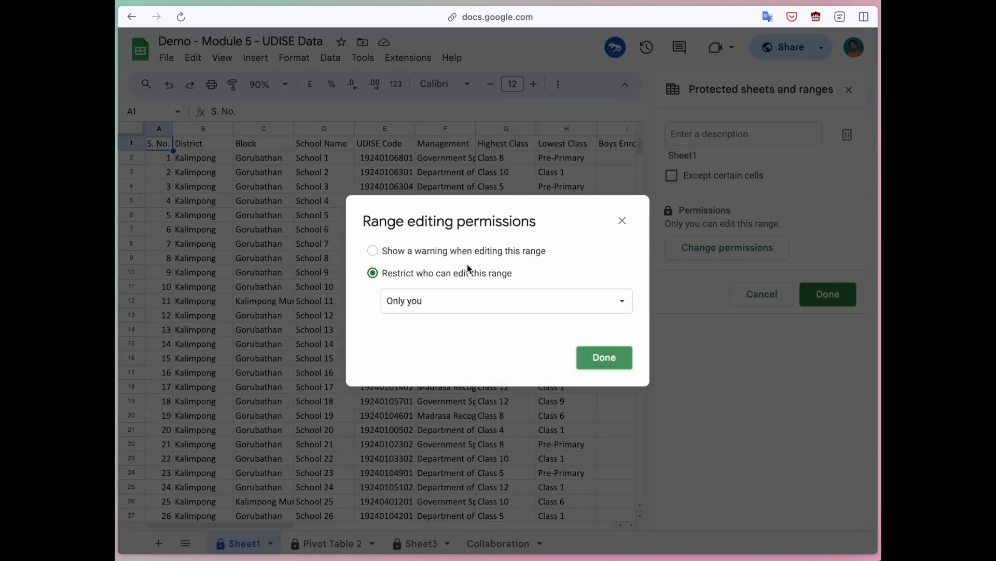
left_click(441, 304)
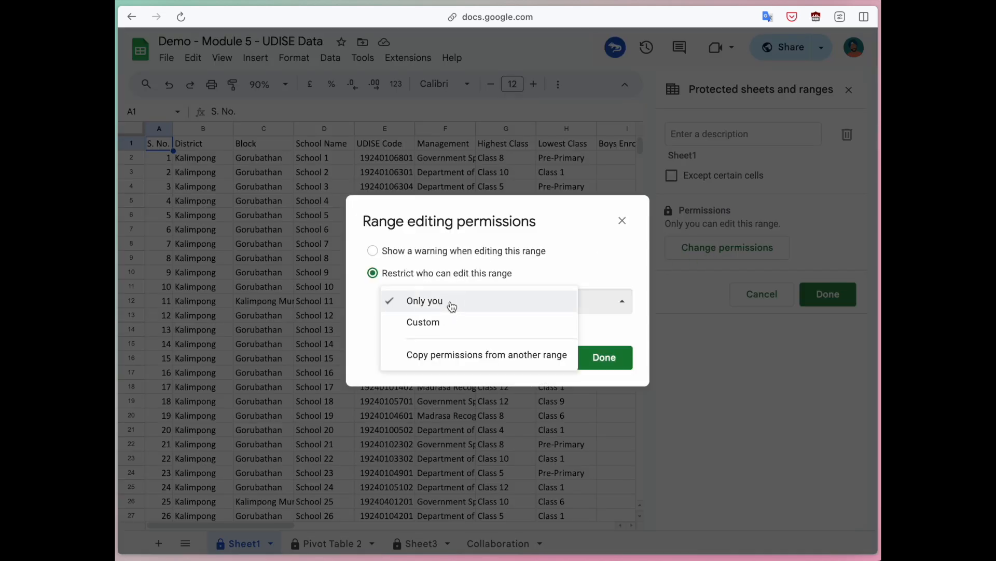
left_click(442, 322)
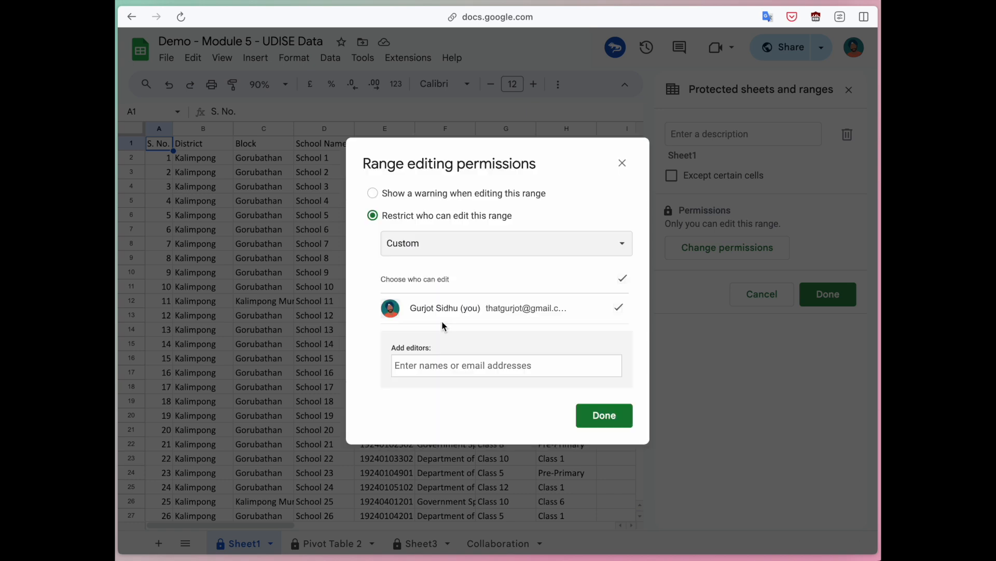
left_click(454, 364)
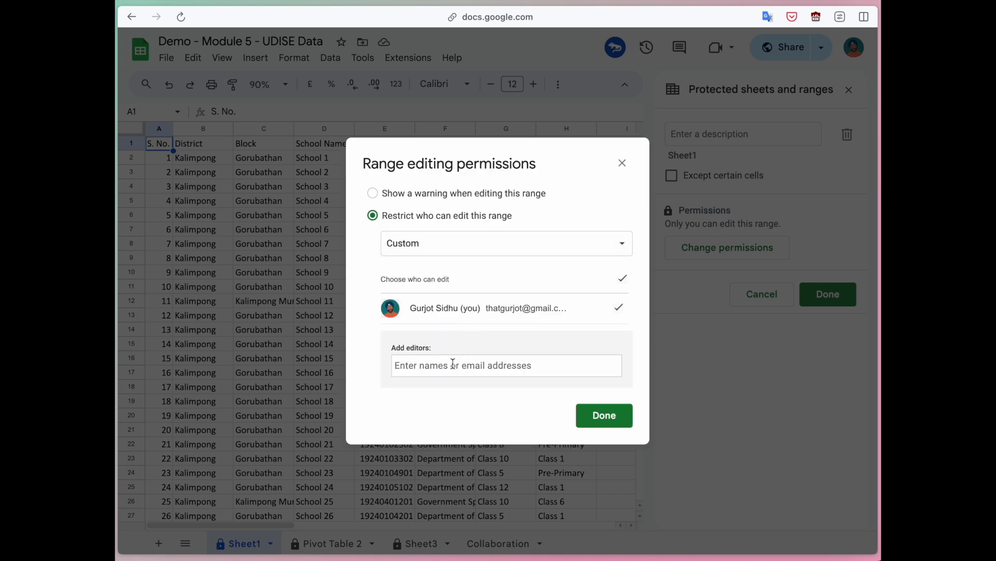
type("gurjot")
key("Return")
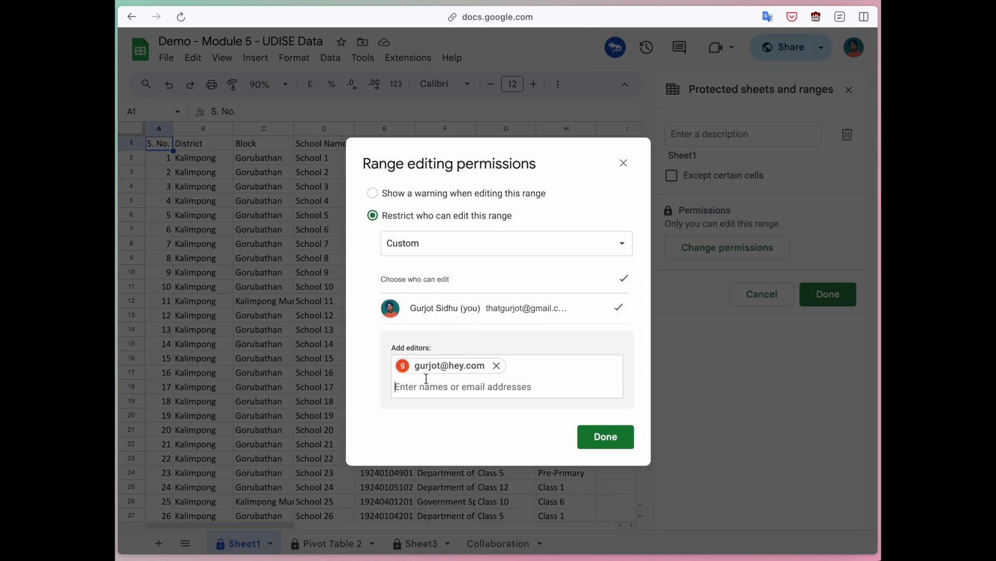
left_click(597, 439)
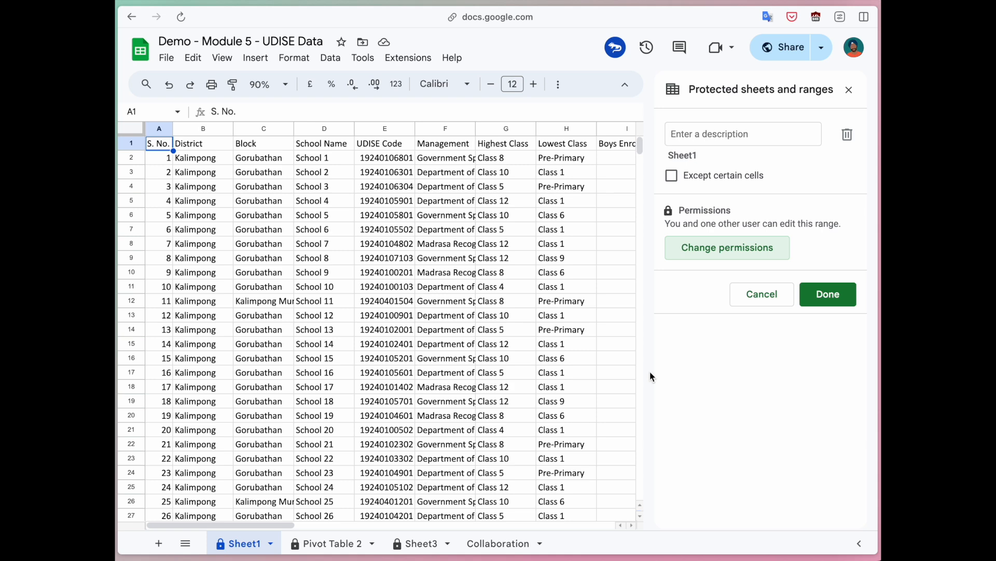
left_click(849, 90)
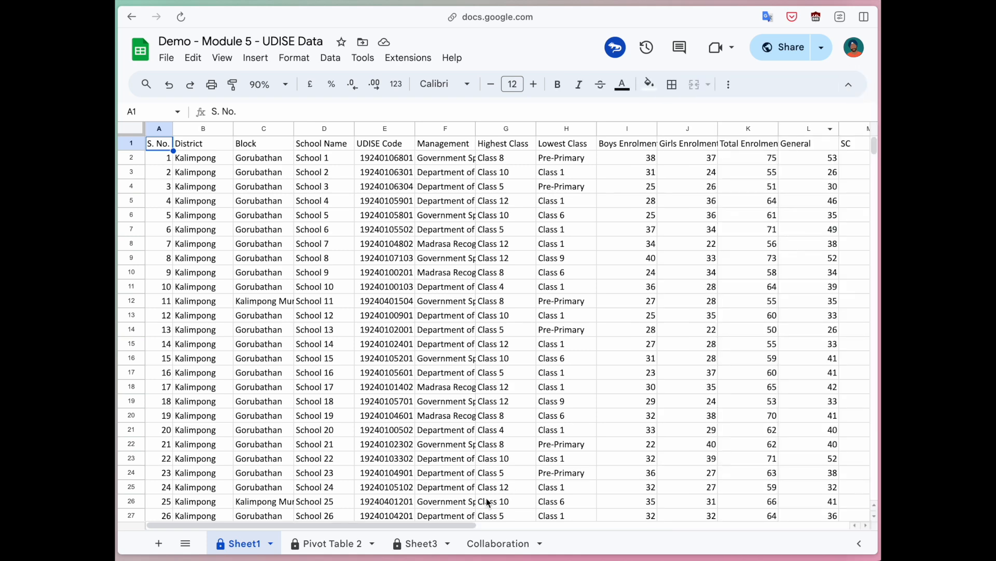
Step: Return to the Collaboration sheet and scroll left to its test entries
left_click(483, 543)
scroll(441, 387, "left", 5)
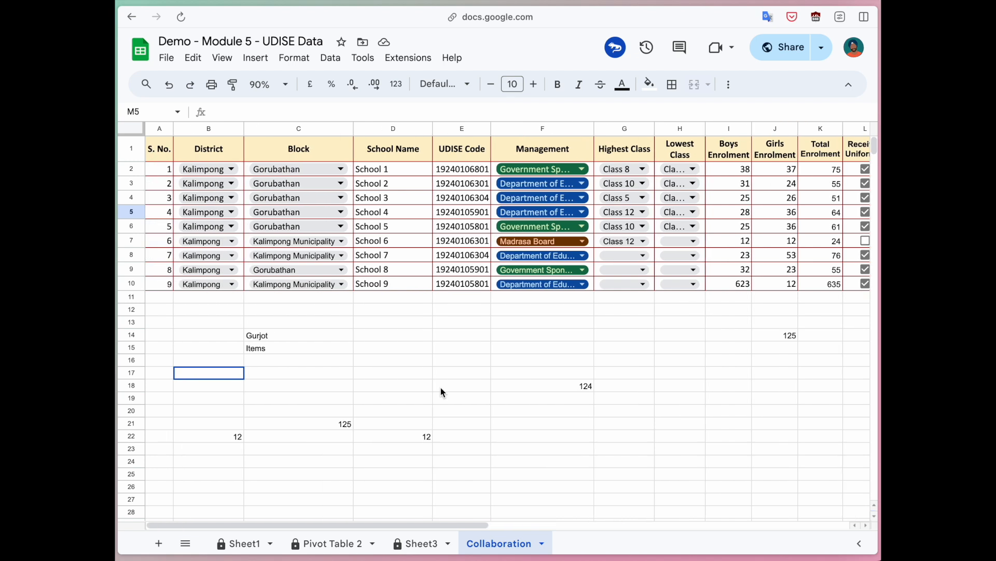